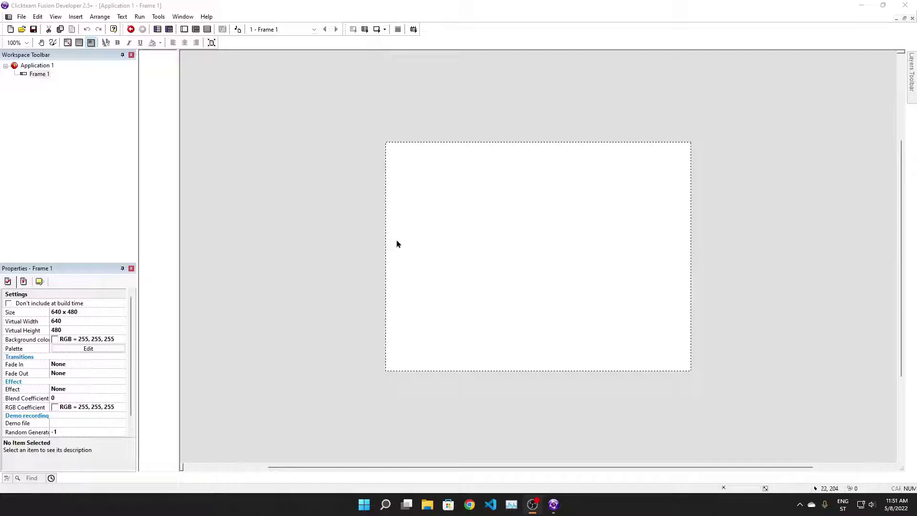
# Double-click the empty 640 x 480 Frame 1 to bring up the Create new object catalogue
pyautogui.doubleClick(396, 244)
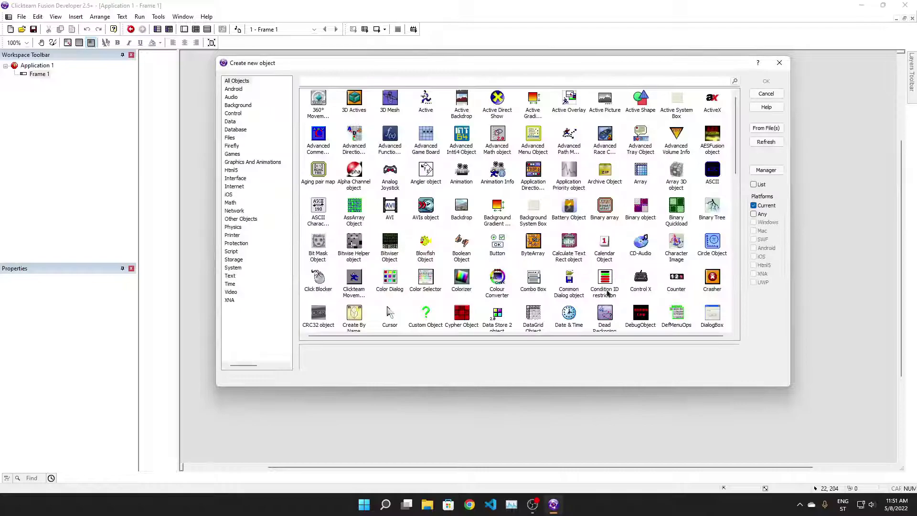
# Search 'text' in the object catalogue and place a Text Blitter object on Frame 1
pyautogui.click(779, 62)
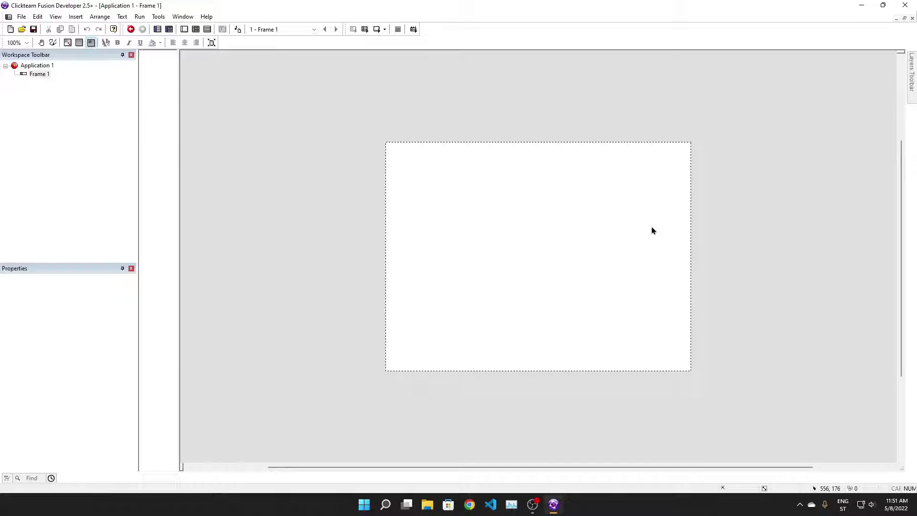
pyautogui.doubleClick(337, 141)
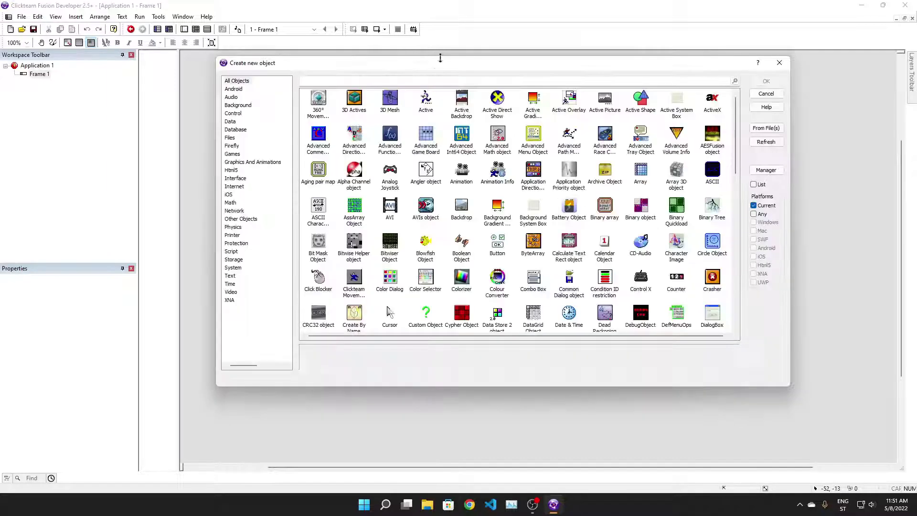
pyautogui.write('text')
pyautogui.doubleClick(647, 144)
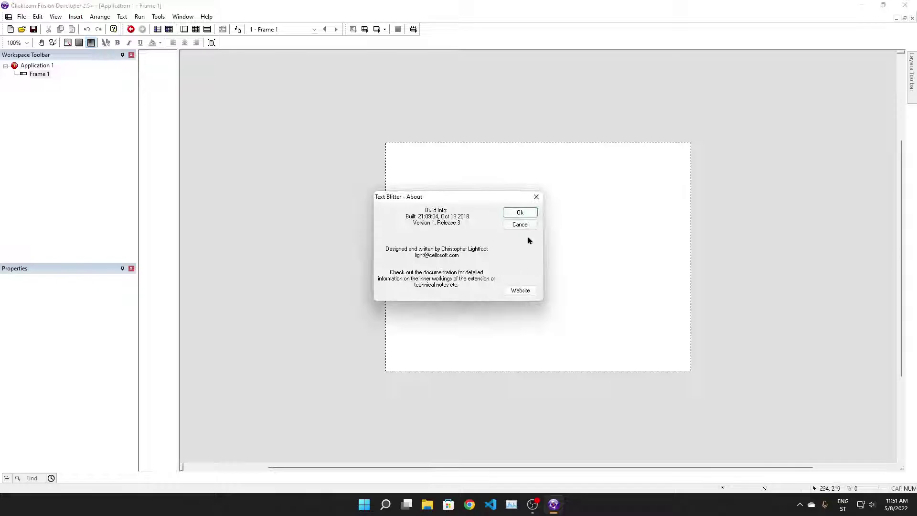
pyautogui.click(522, 212)
pyautogui.click(512, 243)
# Open the Text Blitter setup and inspect its text 'Text Blitter' and tab width 4
pyautogui.doubleClick(513, 245)
pyautogui.click(461, 195)
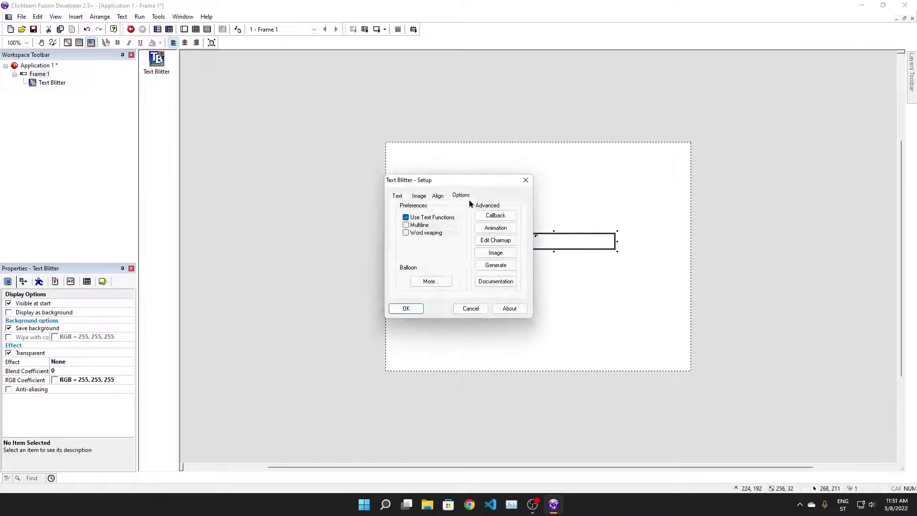
pyautogui.click(398, 196)
pyautogui.moveTo(439, 183); pyautogui.dragTo(473, 220)
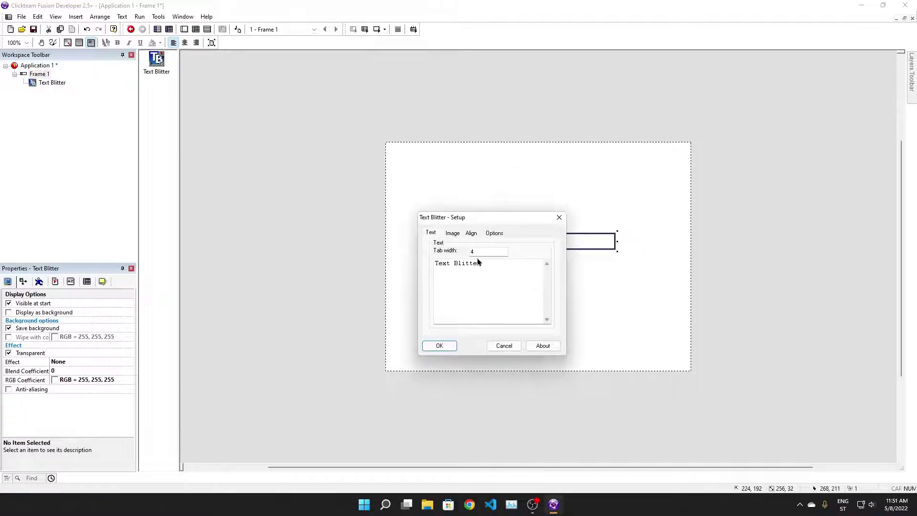
pyautogui.moveTo(489, 274); pyautogui.dragTo(428, 273)
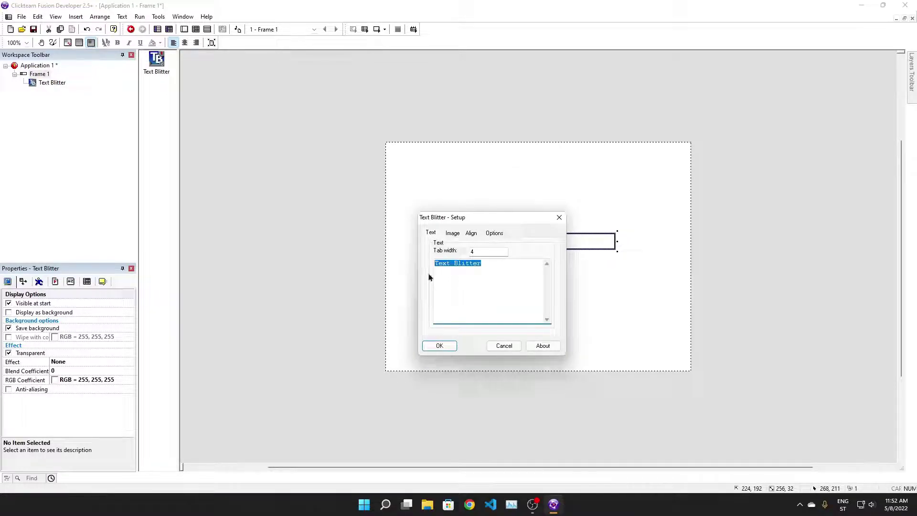
pyautogui.click(493, 276)
pyautogui.moveTo(493, 251); pyautogui.dragTo(463, 250)
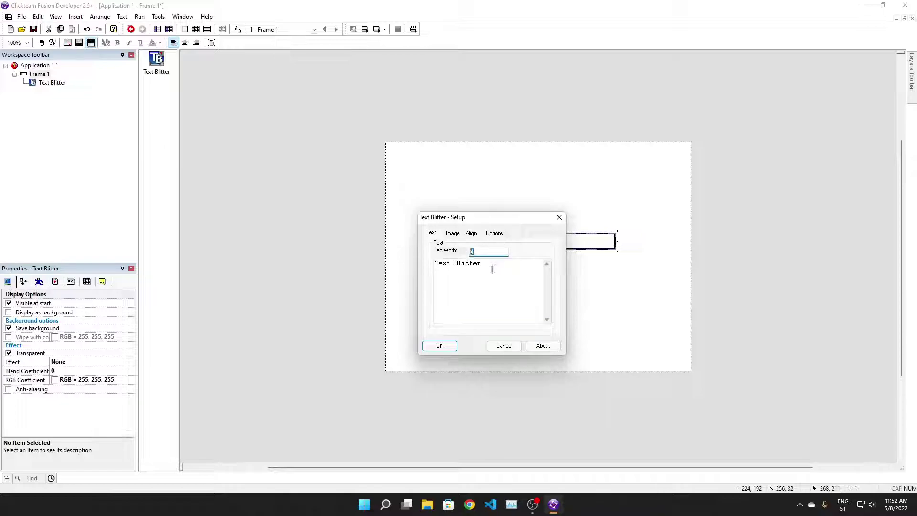
# Review the Text Blitter Image, Align and Options tabs, ending on the text-function preferences
pyautogui.click(454, 233)
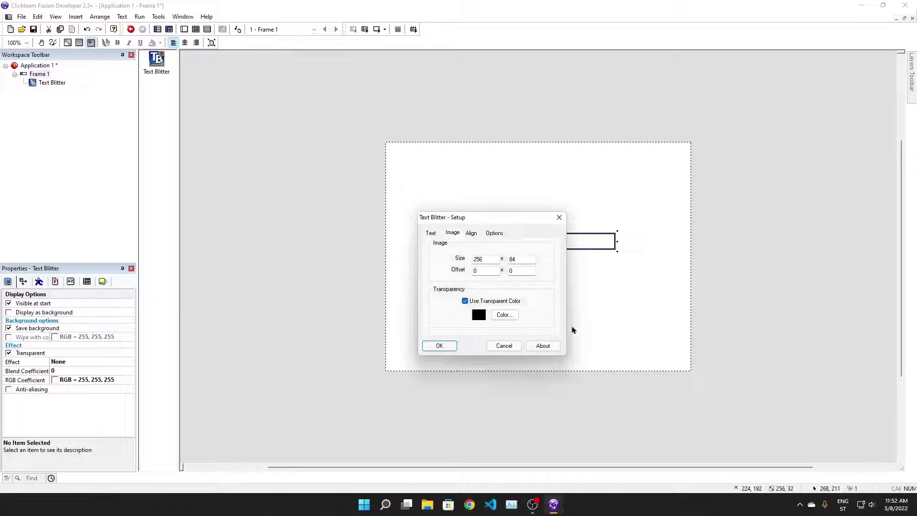
pyautogui.click(471, 233)
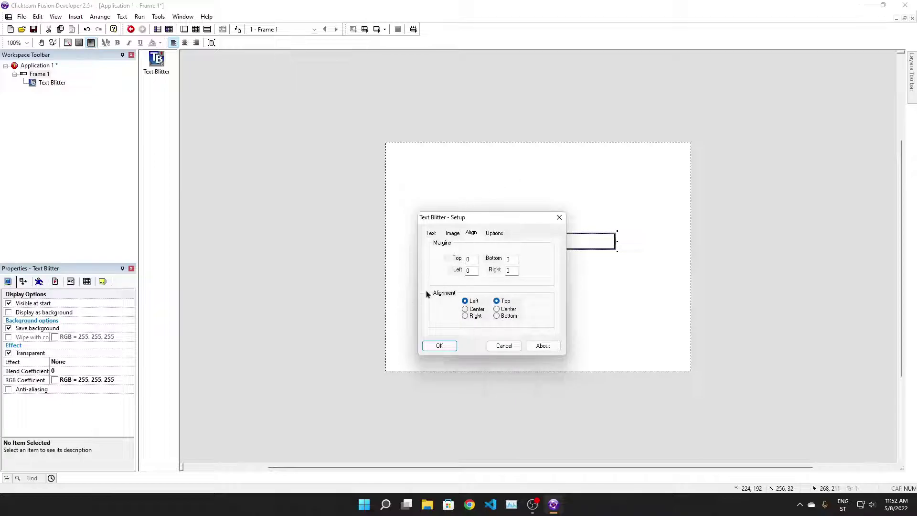
pyautogui.click(495, 236)
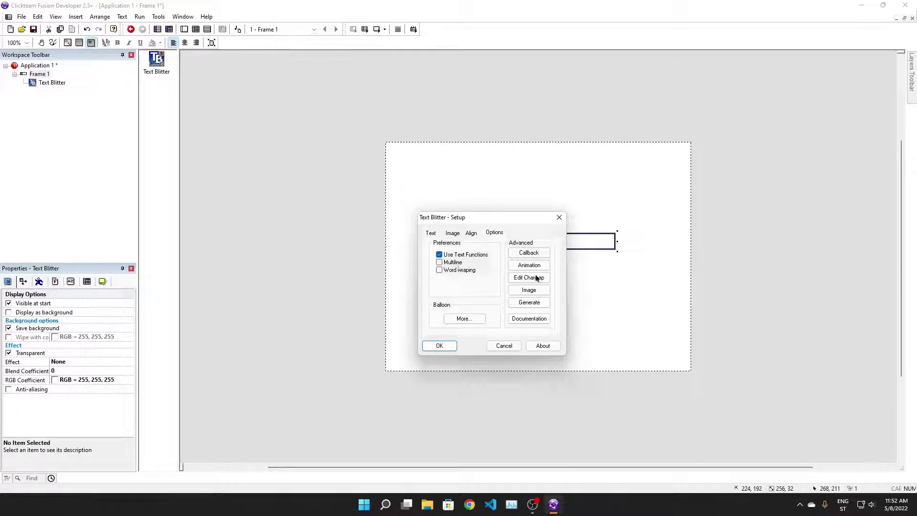
pyautogui.click(558, 218)
pyautogui.doubleClick(534, 241)
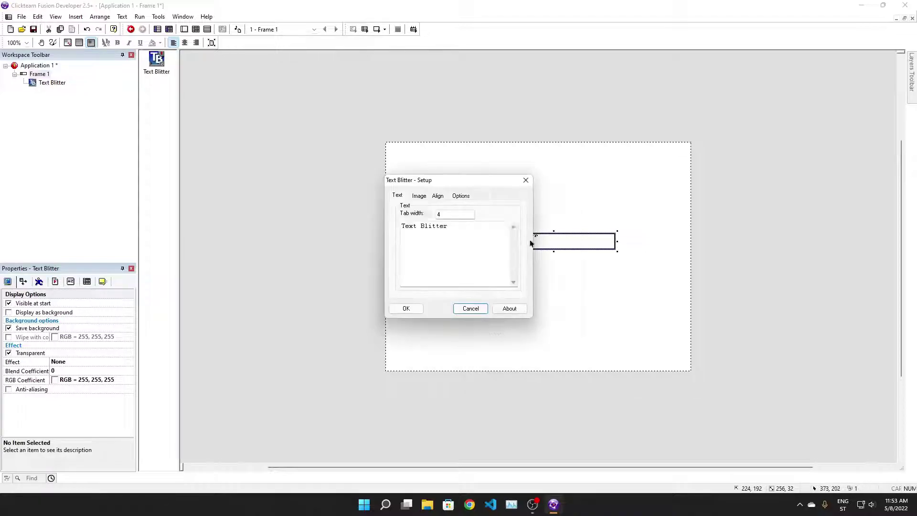
pyautogui.click(461, 196)
pyautogui.click(525, 180)
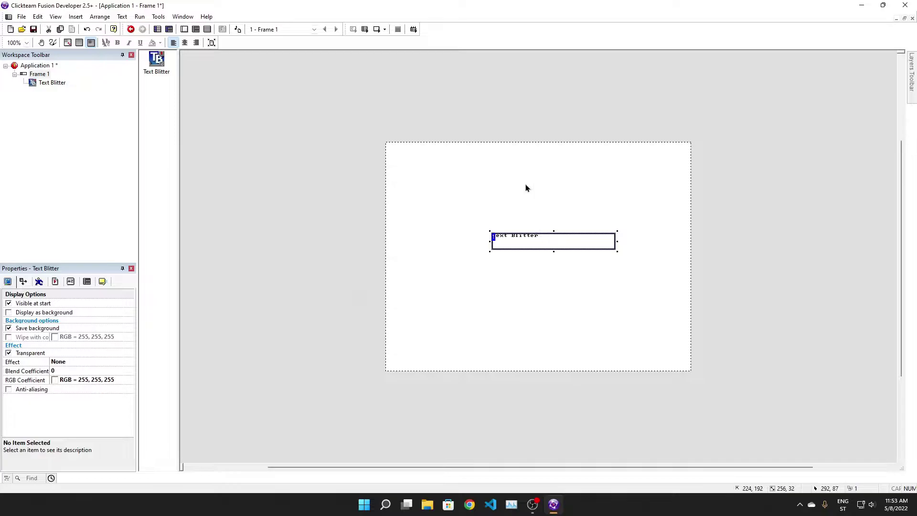
pyautogui.click(640, 205)
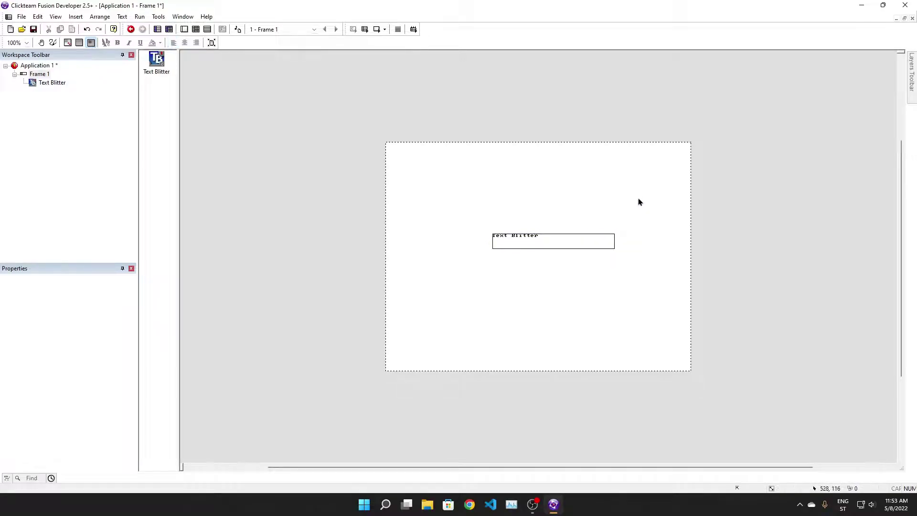
pyautogui.doubleClick(604, 240)
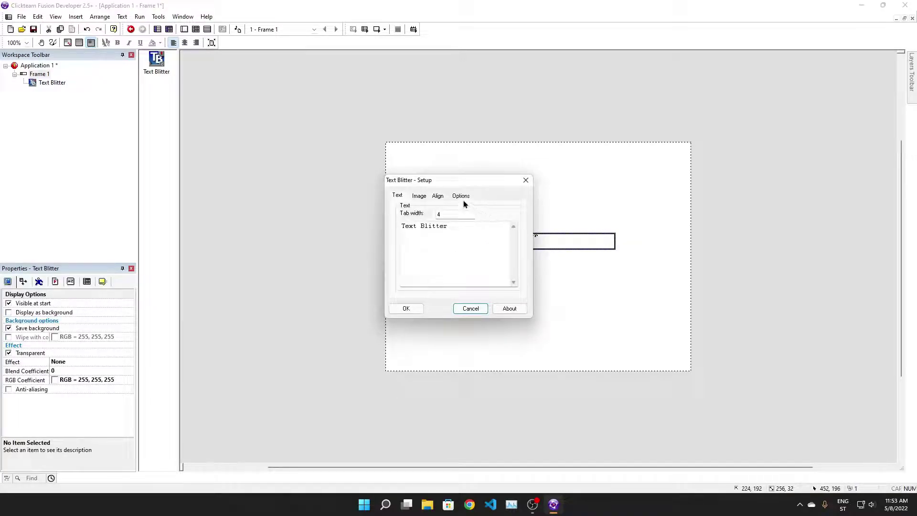
pyautogui.click(461, 196)
pyautogui.moveTo(428, 181); pyautogui.dragTo(451, 213)
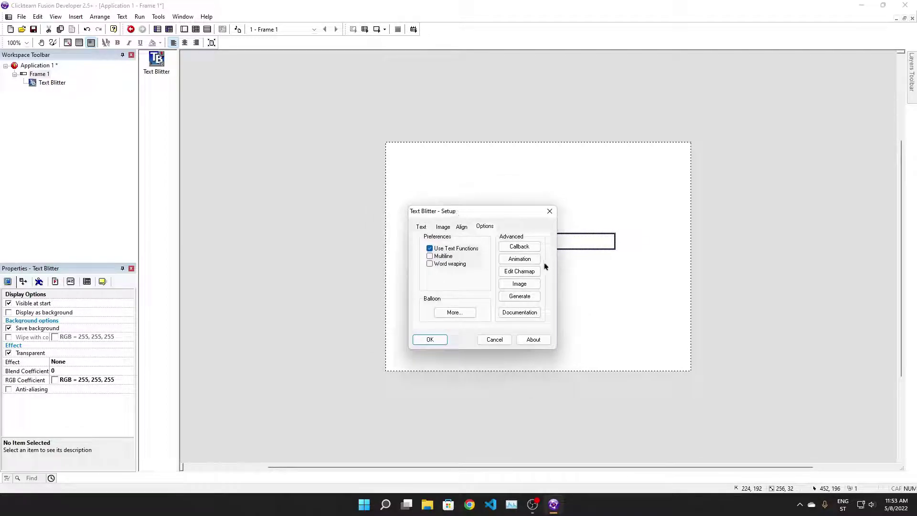
# Generate a custom character sheet in white Terminal 14-point and update the preview
pyautogui.click(519, 297)
pyautogui.click(479, 273)
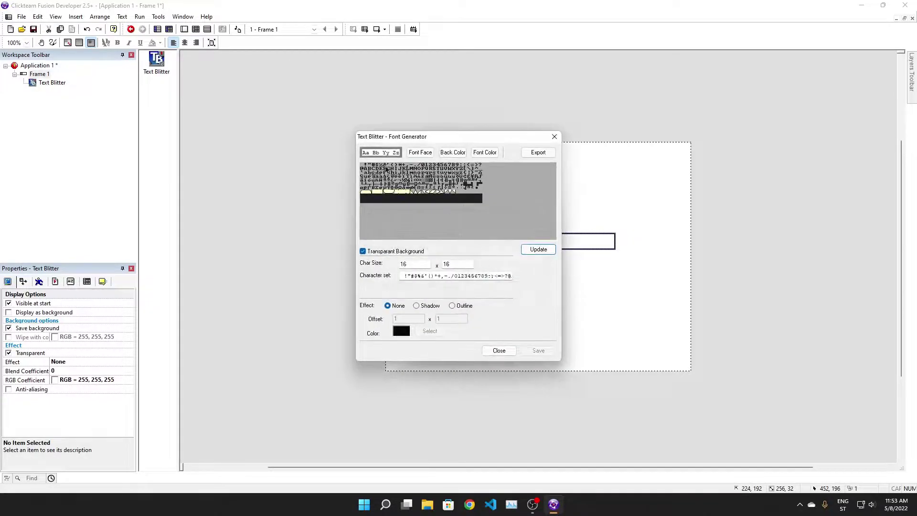
pyautogui.click(411, 152)
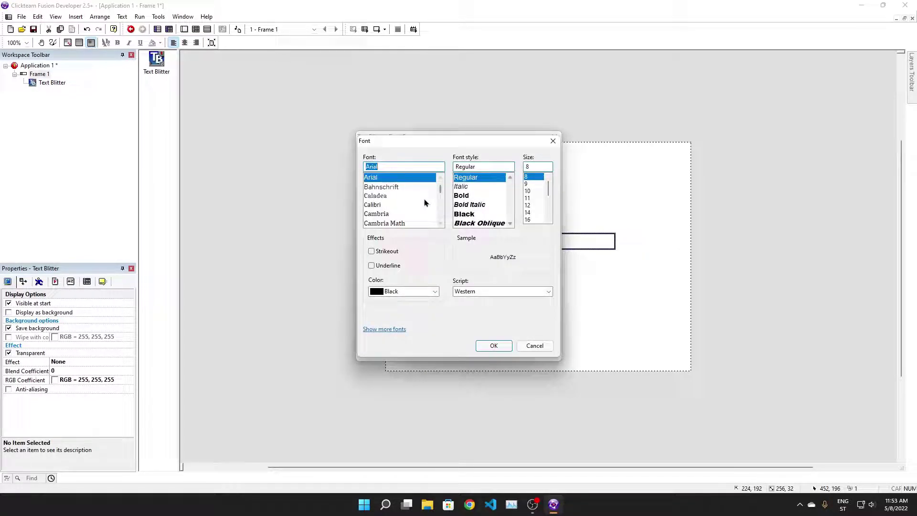
pyautogui.write('t')
pyautogui.click(426, 186)
pyautogui.click(531, 205)
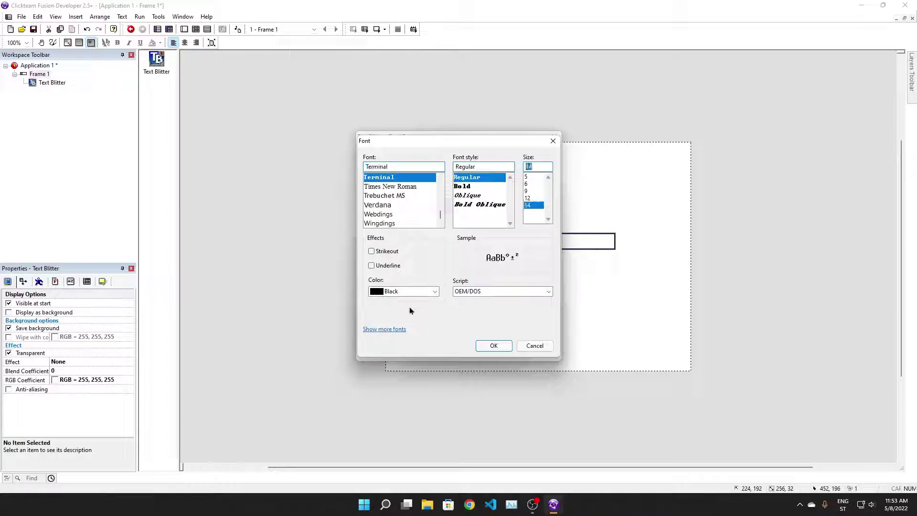
pyautogui.click(412, 293)
pyautogui.click(391, 407)
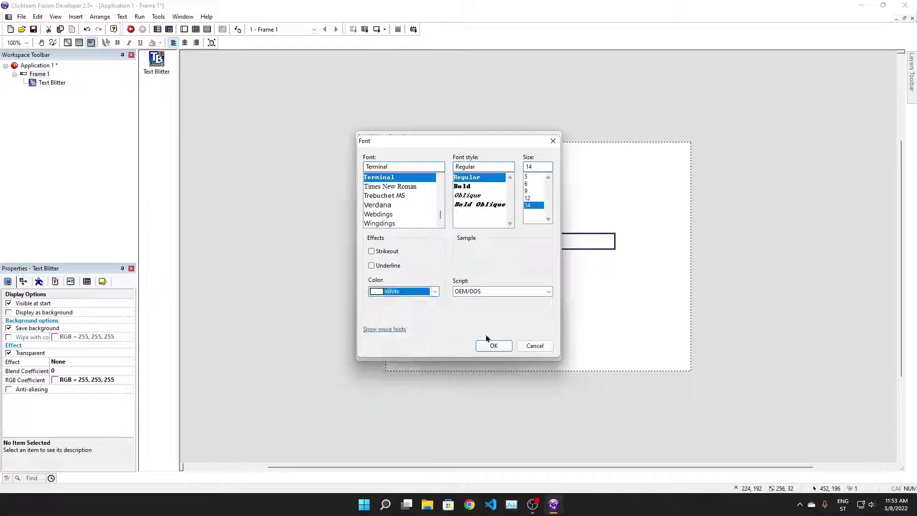
pyautogui.click(491, 346)
pyautogui.click(530, 250)
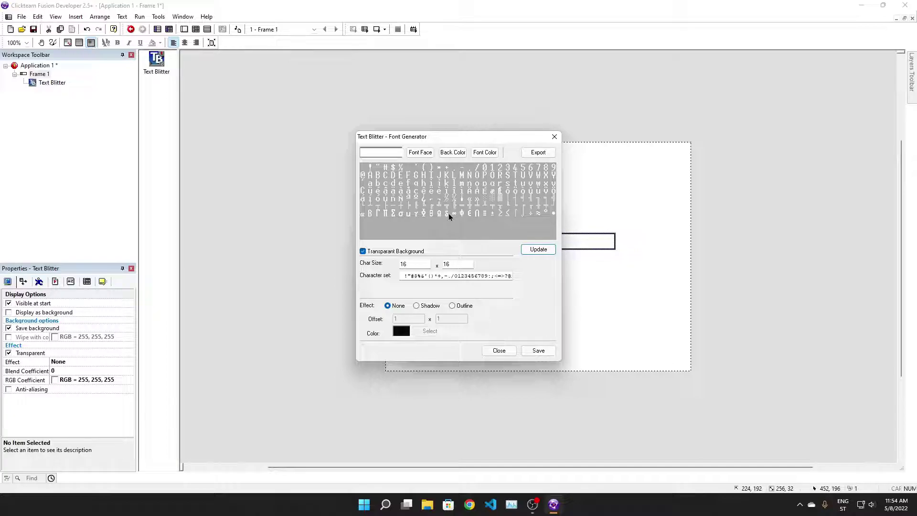
# Switch the character sheet font to Consolas
pyautogui.click(421, 152)
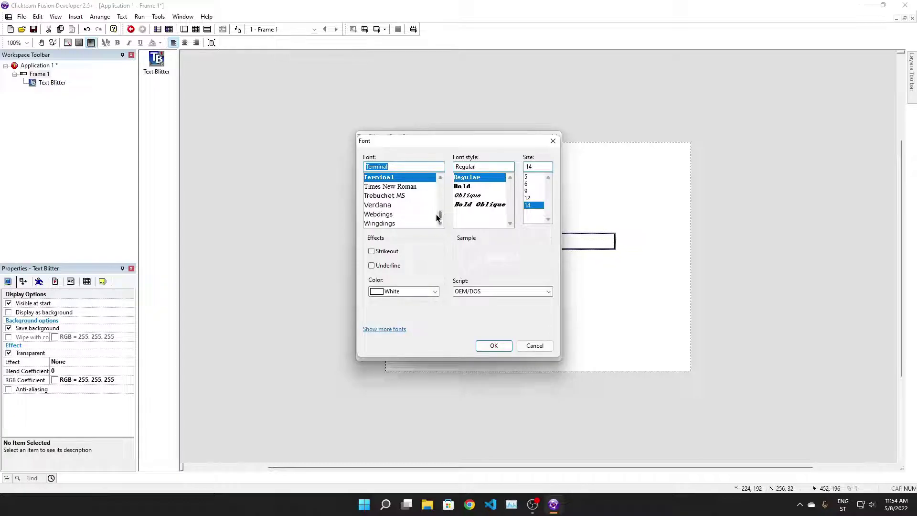
pyautogui.scroll(1, 440, 213)
pyautogui.moveTo(441, 214); pyautogui.dragTo(443, 192)
pyautogui.scroll(-3, 431, 197)
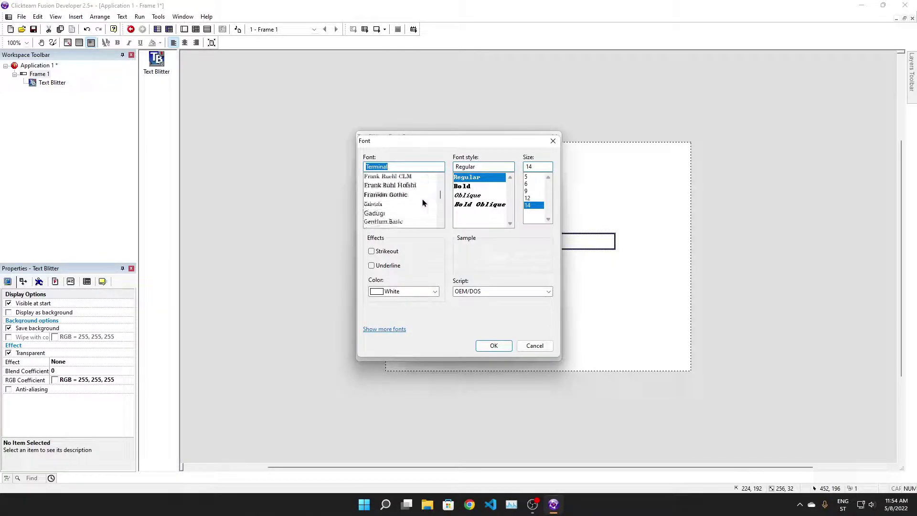
pyautogui.scroll(8, 412, 204)
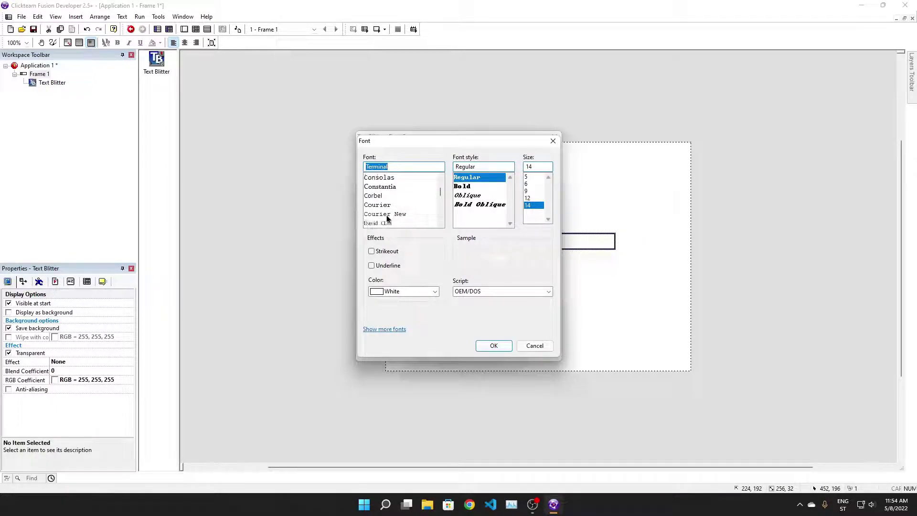
pyautogui.scroll(-1, 385, 213)
pyautogui.click(382, 206)
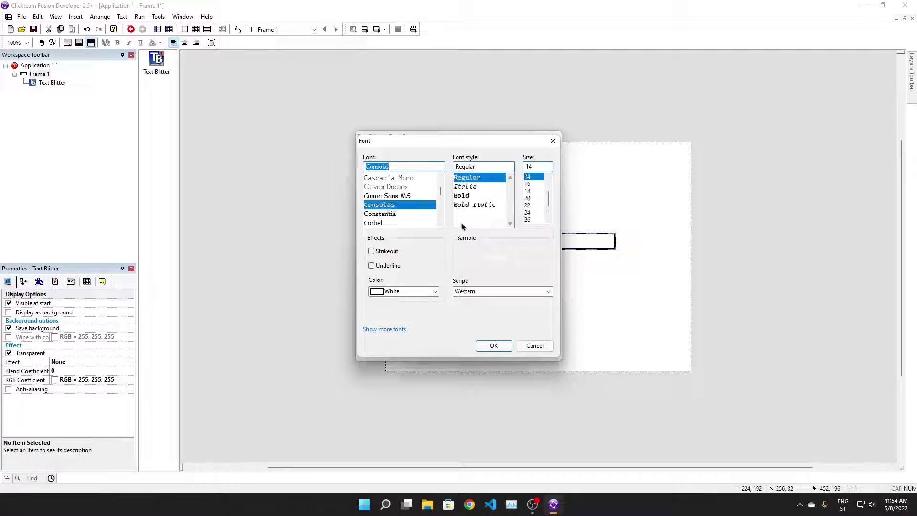
pyautogui.click(493, 346)
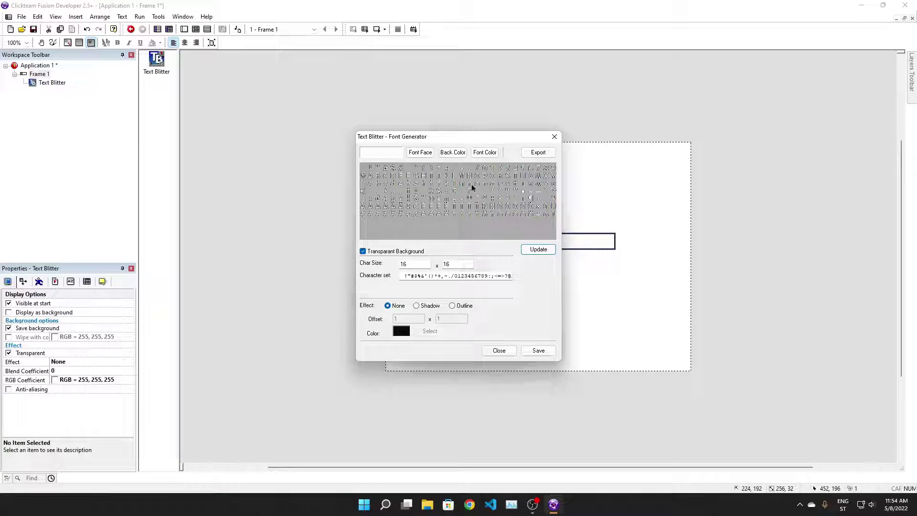
# Reselect Terminal as the character sheet font
pyautogui.click(418, 152)
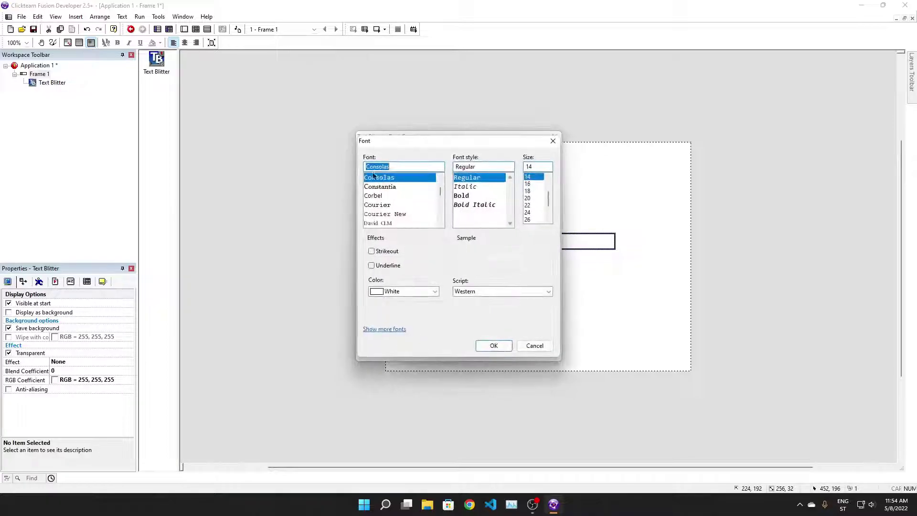
pyautogui.write('T')
pyautogui.press('Down')
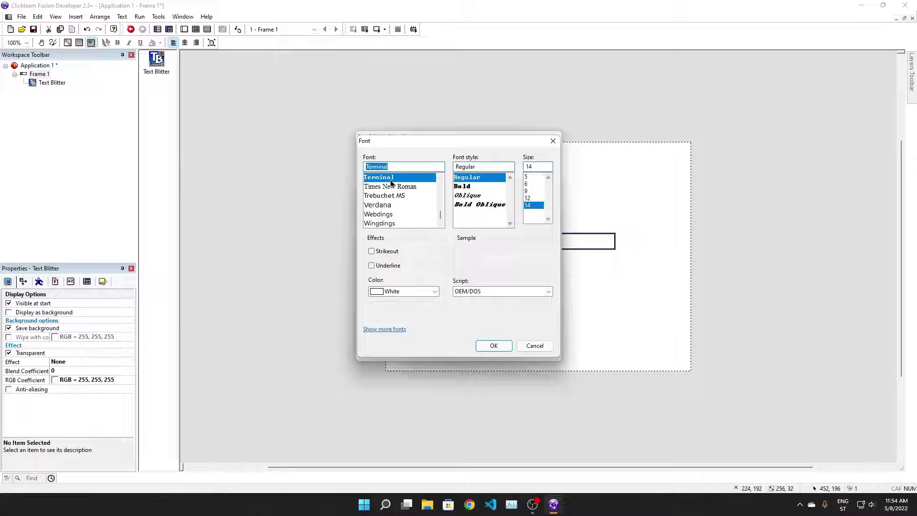
# Confirm Terminal, make the glyph background transparent, and update the preview
pyautogui.click(494, 345)
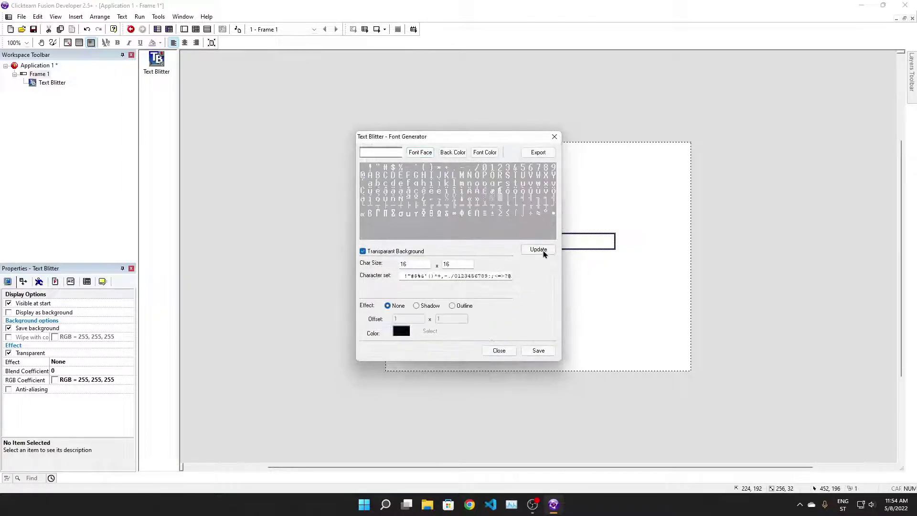
pyautogui.doubleClick(403, 264)
pyautogui.click(363, 251)
pyautogui.click(538, 250)
# Try character widths 12 and then 10, regenerating the glyphs
pyautogui.doubleClick(403, 264)
pyautogui.write('12')
pyautogui.doubleClick(402, 264)
pyautogui.write('10')
pyautogui.click(538, 249)
# Adjust the character height through 24, 23 and 22, regenerating each time
pyautogui.doubleClick(468, 263)
pyautogui.write('24')
pyautogui.click(536, 250)
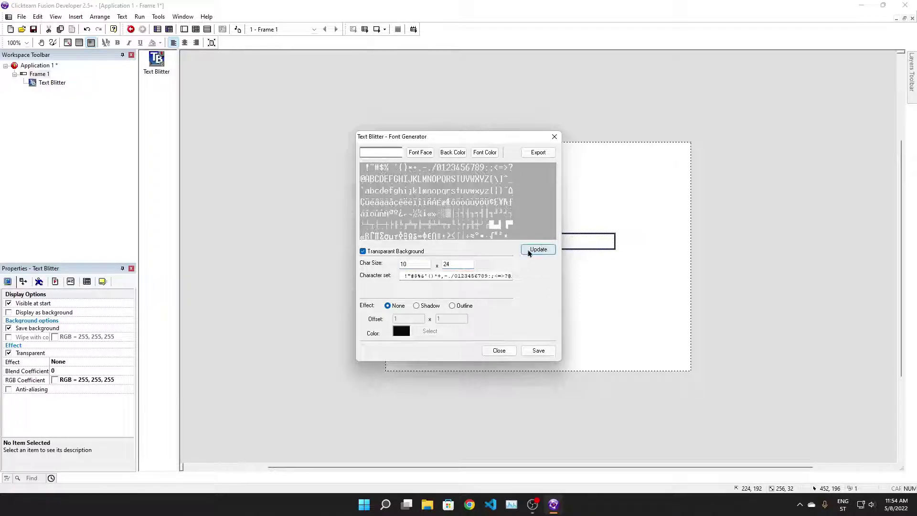
pyautogui.doubleClick(465, 264)
pyautogui.write('23')
pyautogui.click(540, 250)
pyautogui.doubleClick(456, 264)
pyautogui.write('22')
pyautogui.click(535, 249)
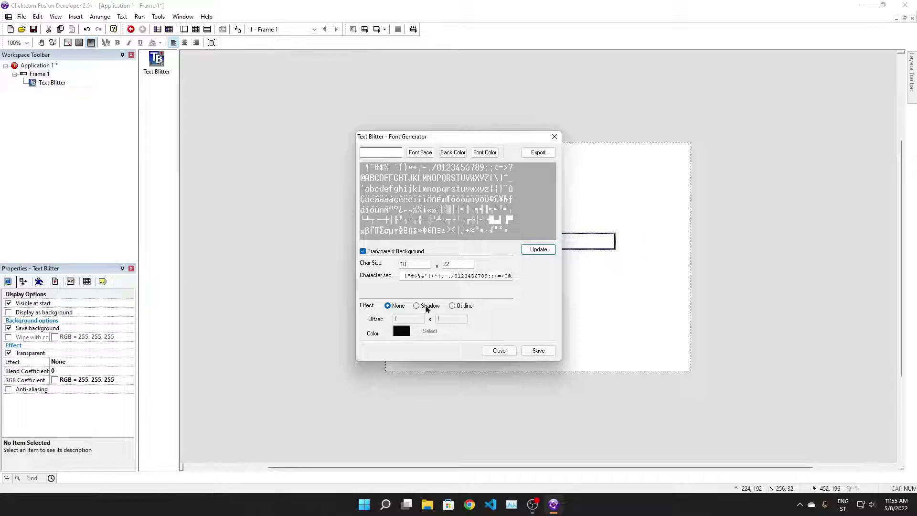
# Change the Terminal font size to 24 and redraw the glyphs
pyautogui.click(419, 152)
pyautogui.click(539, 166)
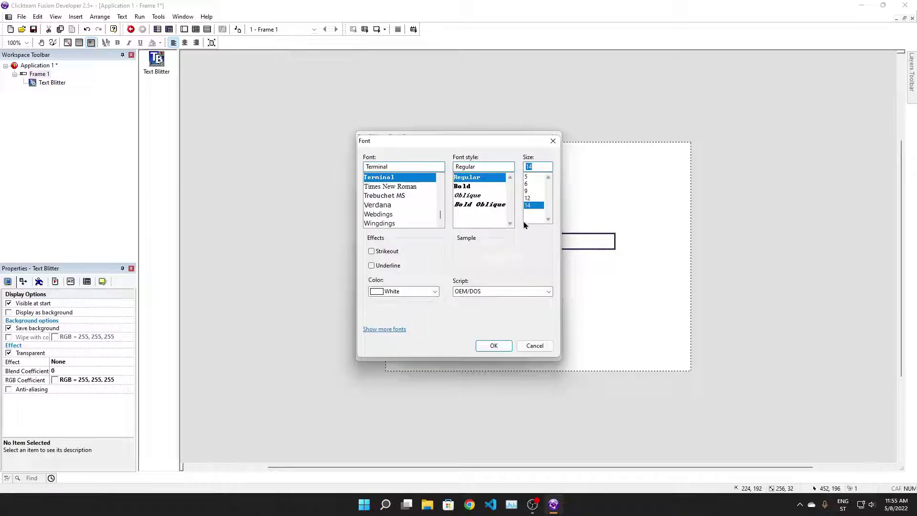
pyautogui.write('28')
pyautogui.click(535, 206)
pyautogui.click(531, 198)
pyautogui.write('24')
pyautogui.click(538, 250)
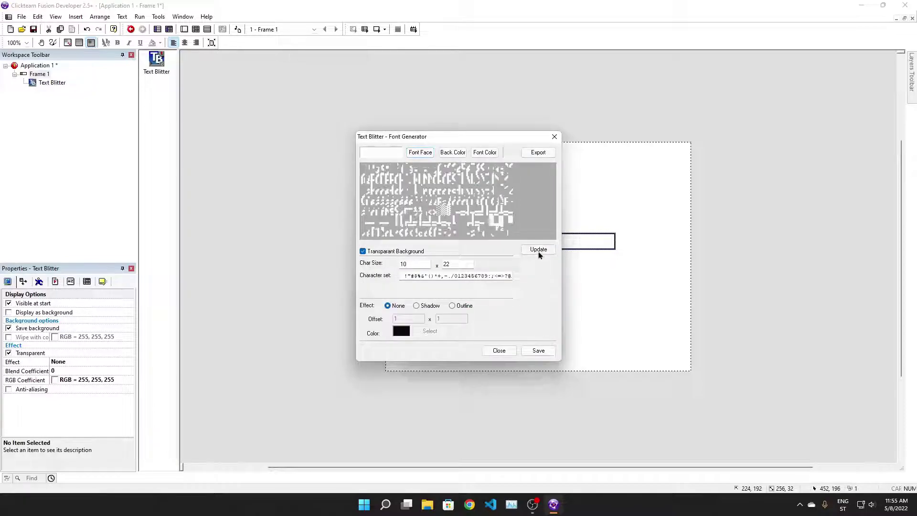
# Set the character width to 24 and height to 32, regenerating the glyphs
pyautogui.doubleClick(407, 264)
pyautogui.write('20')
pyautogui.click(538, 249)
pyautogui.doubleClick(456, 264)
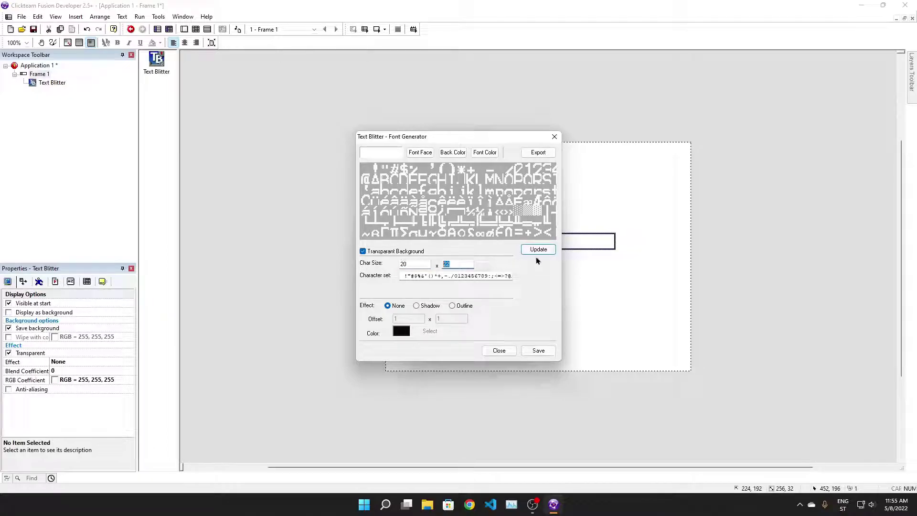
pyautogui.hotkey('shift', 'Tab')
pyautogui.write('24')
pyautogui.click(532, 250)
pyautogui.doubleClick(445, 264)
pyautogui.write('3')
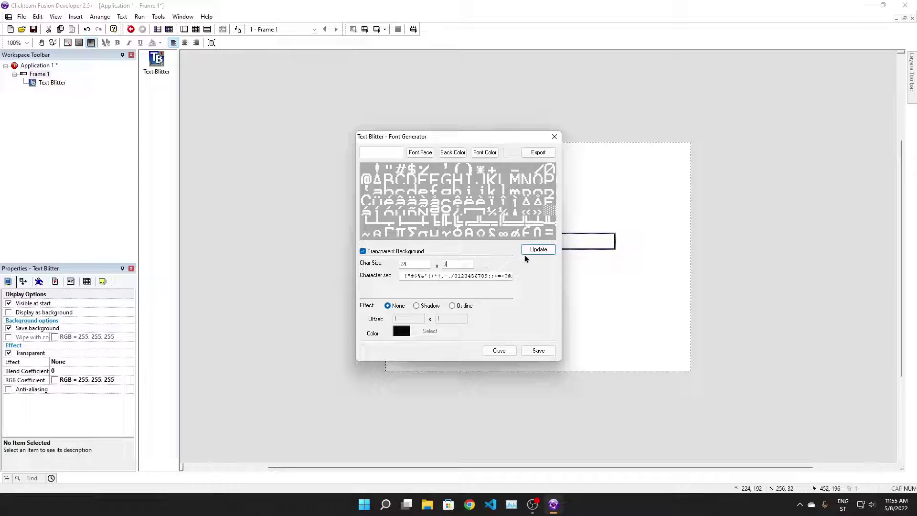
pyautogui.write('2')
pyautogui.click(530, 249)
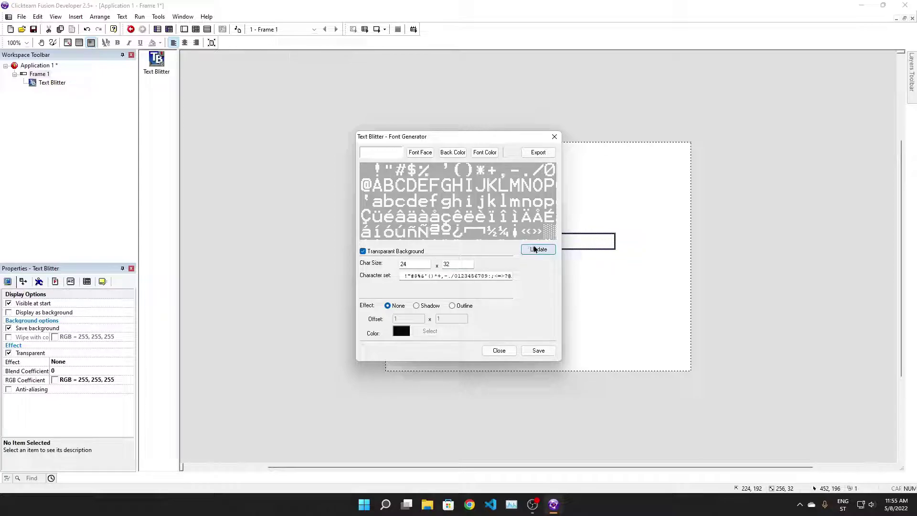
# Set the character height to 34 and save the generated font
pyautogui.hotkey('shift', 'Tab')
pyautogui.write('34')
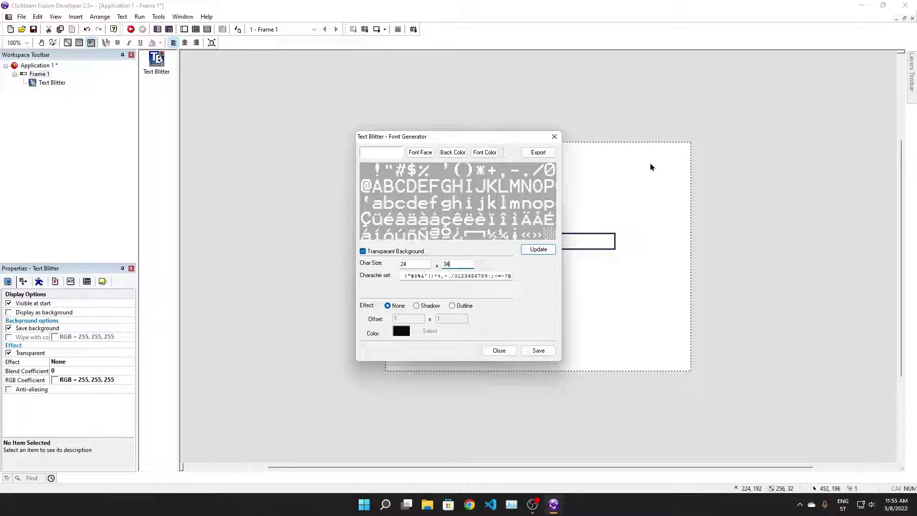
pyautogui.click(499, 351)
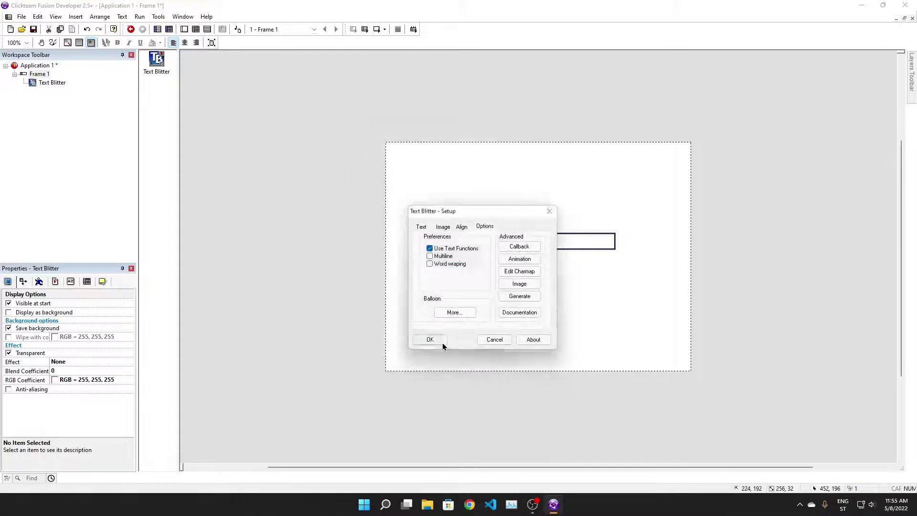
# Close the Text Blitter setup and check the application and Frame 1 properties
pyautogui.click(441, 342)
pyautogui.click(39, 66)
pyautogui.click(40, 74)
pyautogui.click(575, 242)
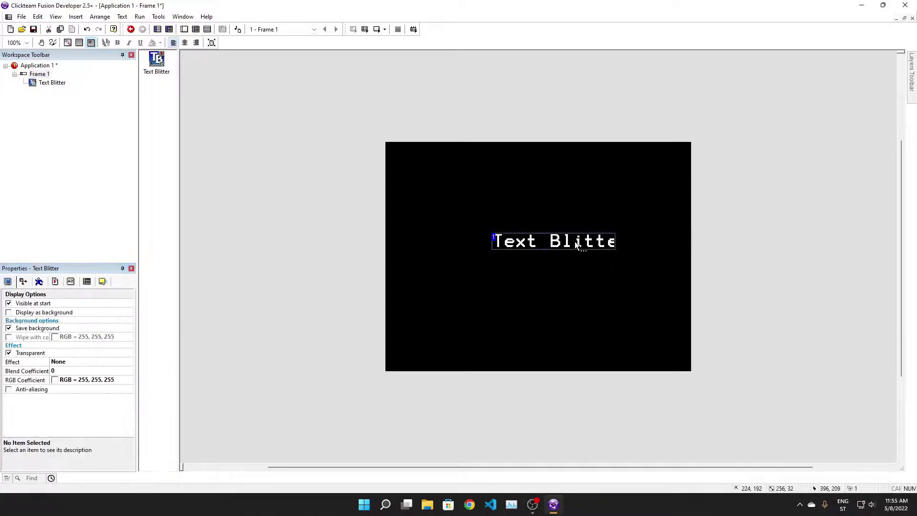
pyautogui.click(694, 253)
# Widen the Text Blitter box to fit its text and reopen its Options settings
pyautogui.click(608, 242)
pyautogui.moveTo(620, 240); pyautogui.dragTo(667, 241)
pyautogui.doubleClick(661, 241)
pyautogui.click(422, 227)
pyautogui.click(485, 226)
# Regenerate the character map with Terminal size 28 and save it
pyautogui.click(521, 297)
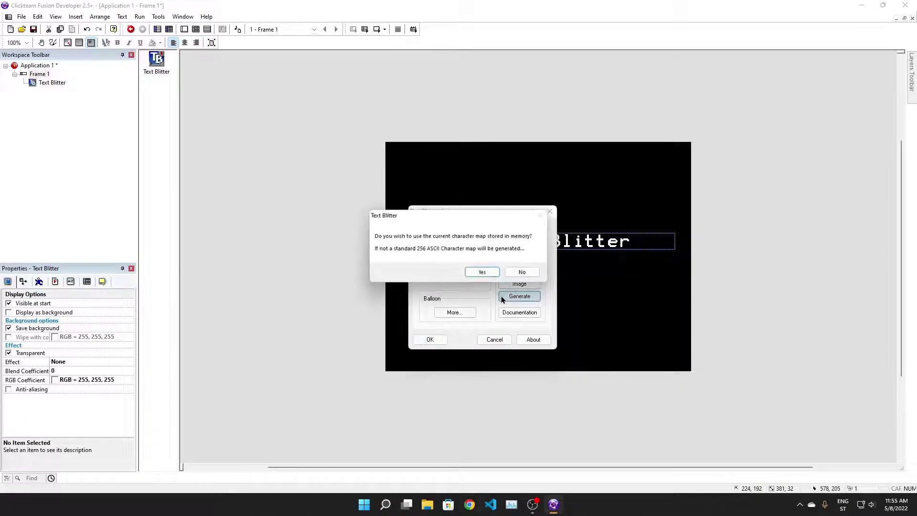
pyautogui.click(522, 270)
pyautogui.click(414, 153)
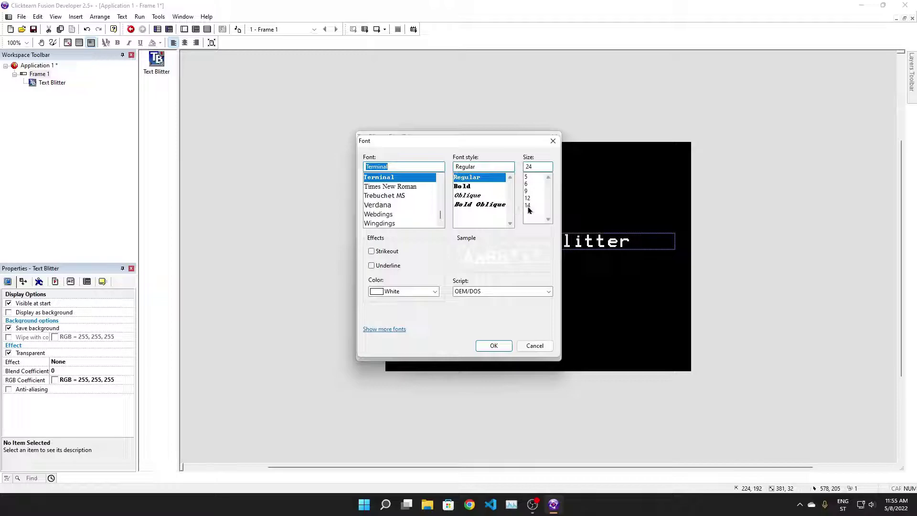
pyautogui.click(531, 192)
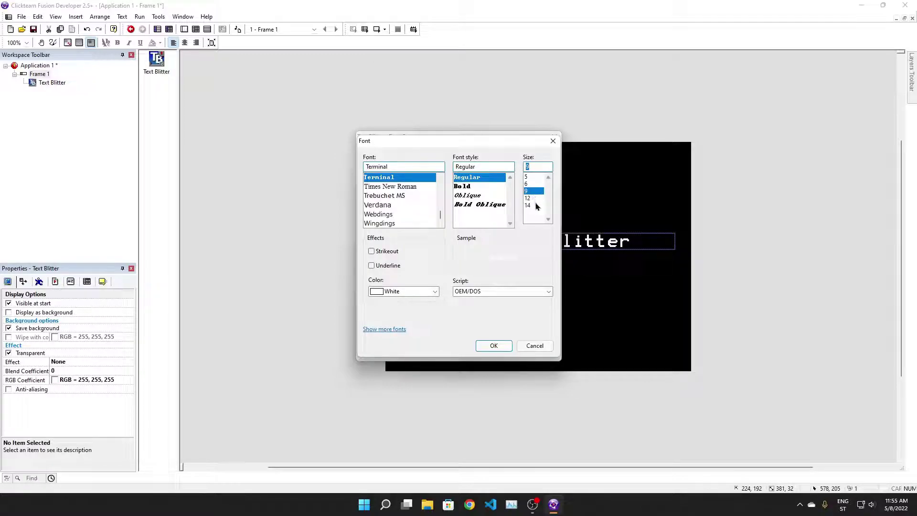
pyautogui.click(528, 205)
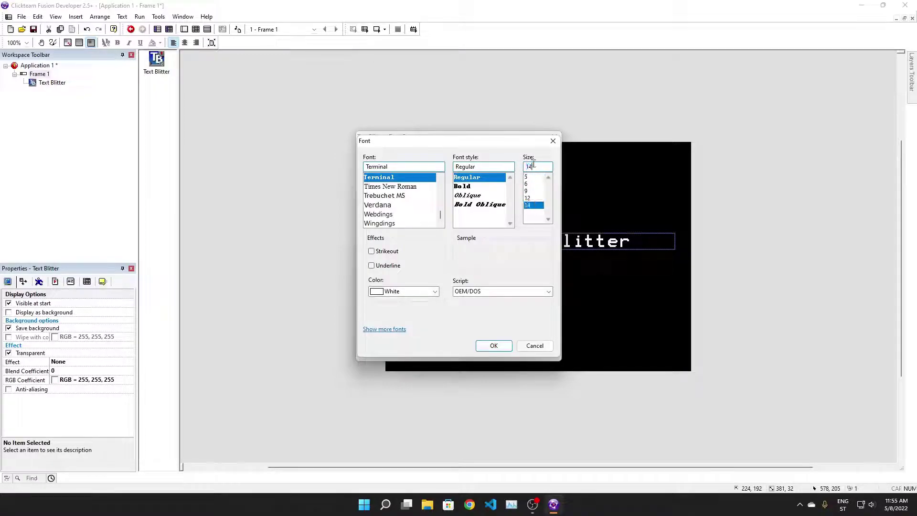
pyautogui.write('28')
pyautogui.click(494, 346)
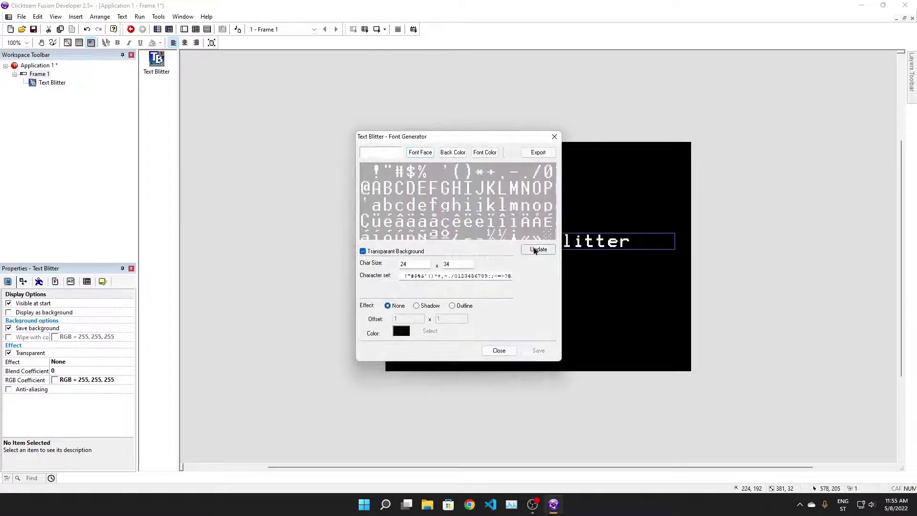
pyautogui.doubleClick(415, 268)
pyautogui.click(538, 249)
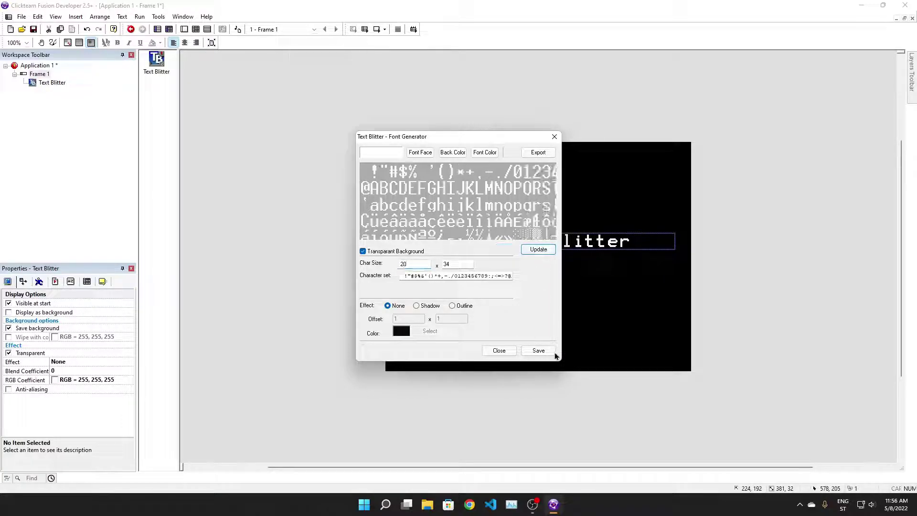
pyautogui.click(538, 350)
pyautogui.click(422, 340)
# Move the Text Blitter text left and down on the frame
pyautogui.click(553, 249)
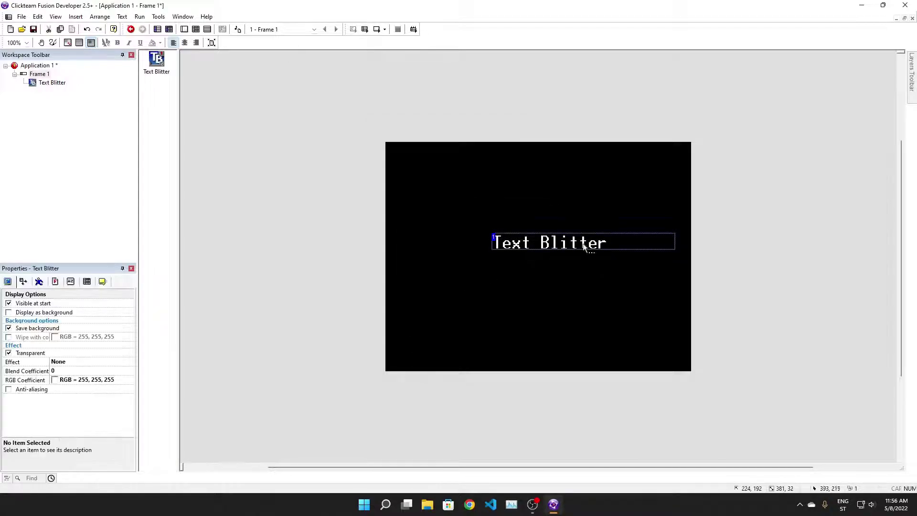
pyautogui.click(591, 222)
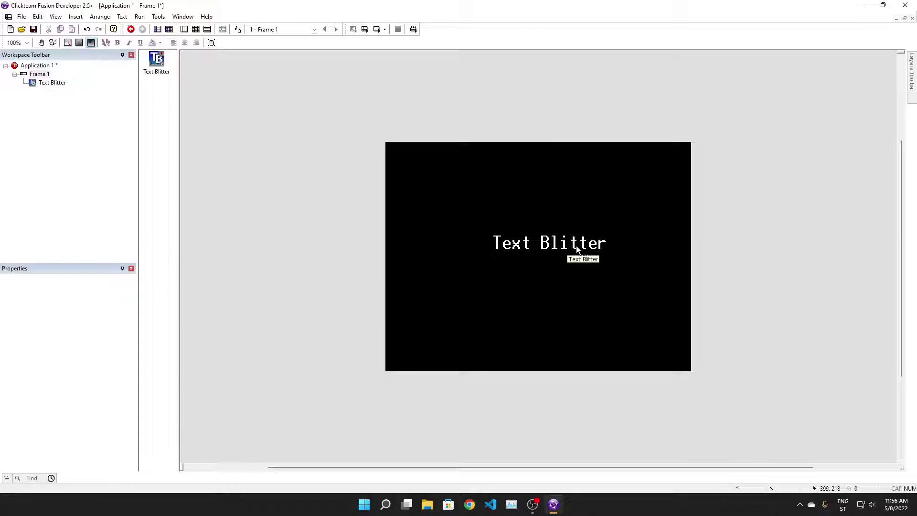
pyautogui.moveTo(588, 253); pyautogui.dragTo(537, 265)
pyautogui.doubleClick(536, 265)
# Regenerate the font with character width 25 and save it
pyautogui.click(521, 297)
pyautogui.click(476, 271)
pyautogui.click(415, 155)
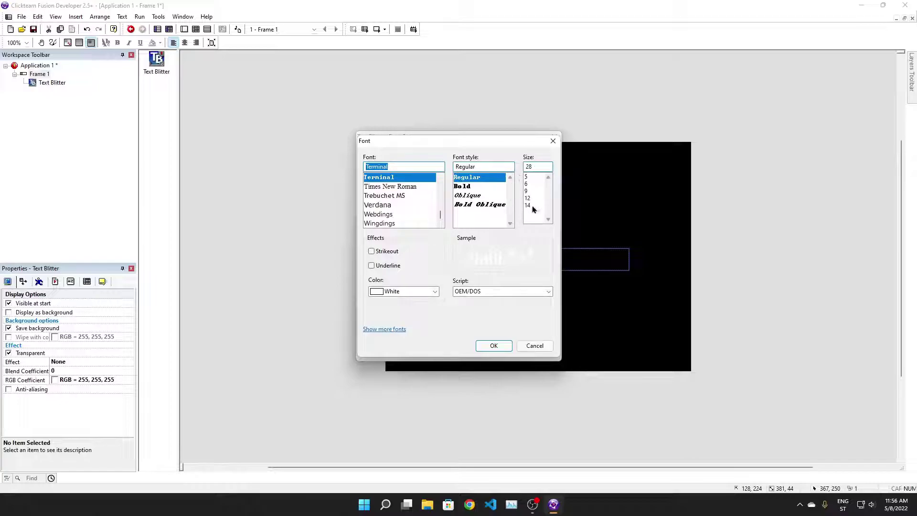
pyautogui.click(538, 167)
pyautogui.click(494, 345)
pyautogui.click(537, 250)
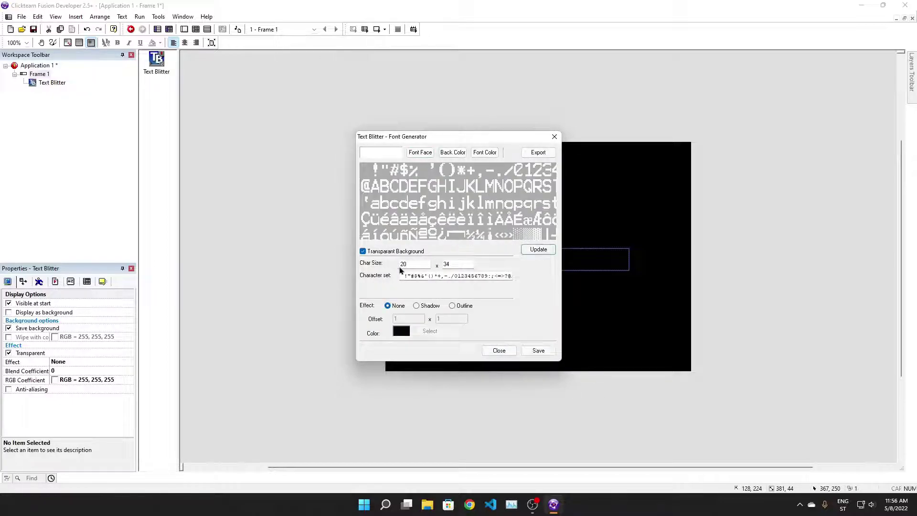
pyautogui.press('BackSpace')
pyautogui.write('5')
pyautogui.click(538, 250)
pyautogui.click(537, 351)
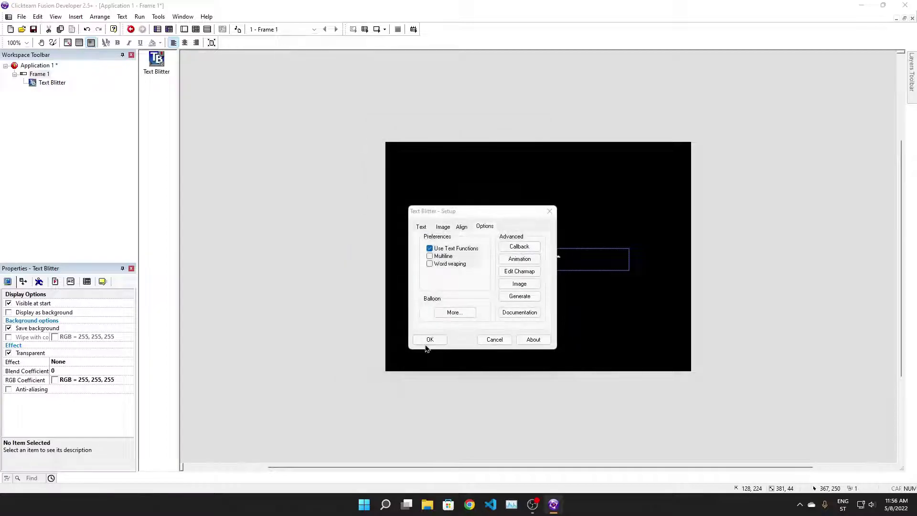
pyautogui.click(426, 341)
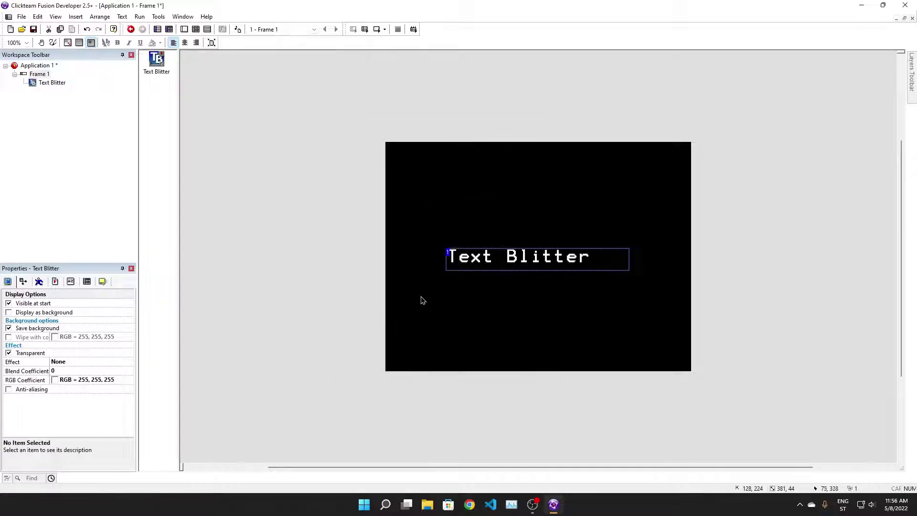
pyautogui.doubleClick(546, 263)
# Shift the Text Blitter text slightly further left on the frame
pyautogui.click(420, 226)
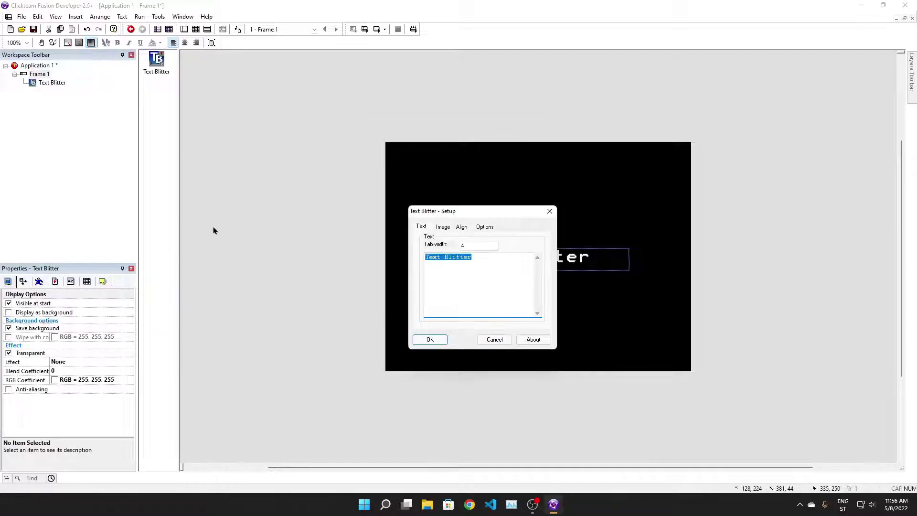
pyautogui.press('Escape')
pyautogui.moveTo(563, 251)
pyautogui.mouseDown()
pyautogui.moveTo(533, 297)
pyautogui.moveTo(510, 314)
pyautogui.moveTo(547, 252)
pyautogui.mouseUp()
pyautogui.click(559, 239)
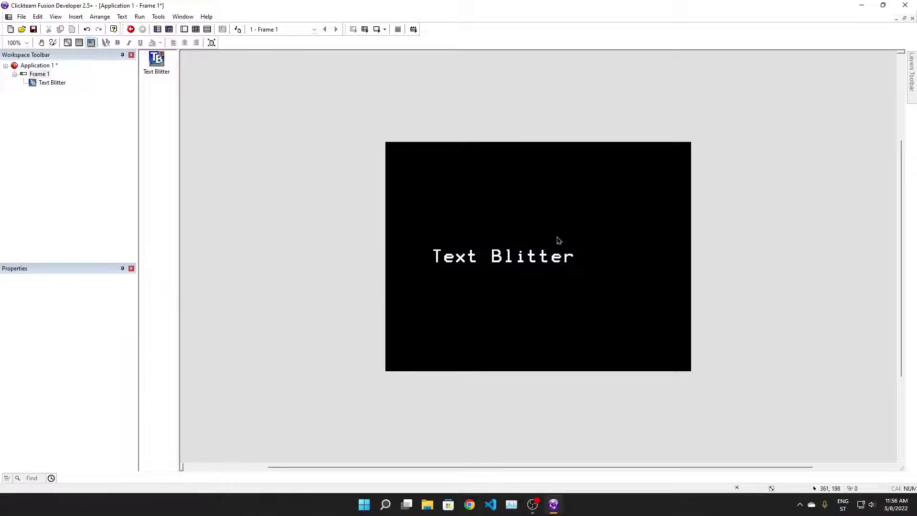
# Test-run the current frame, then close the debugger and test window
pyautogui.click(384, 29)
pyautogui.click(434, 38)
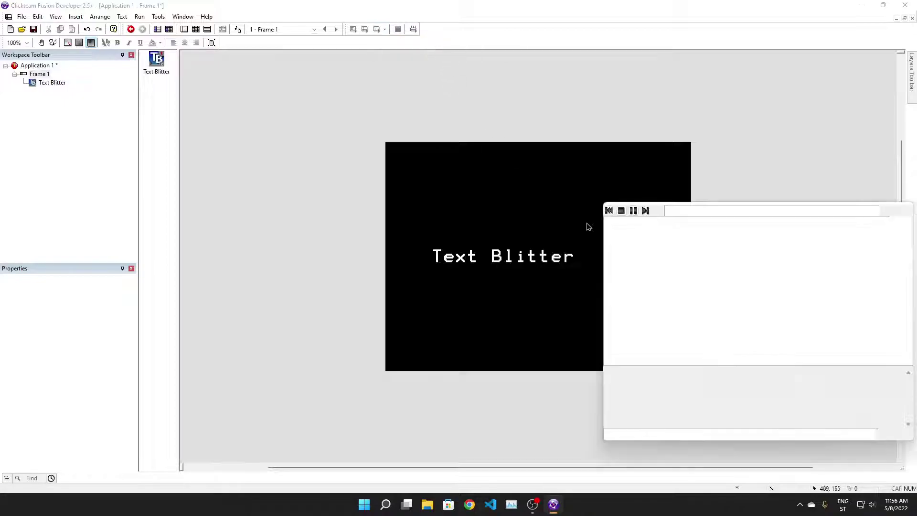
pyautogui.click(907, 210)
pyautogui.moveTo(521, 141); pyautogui.dragTo(426, 161)
pyautogui.click(506, 158)
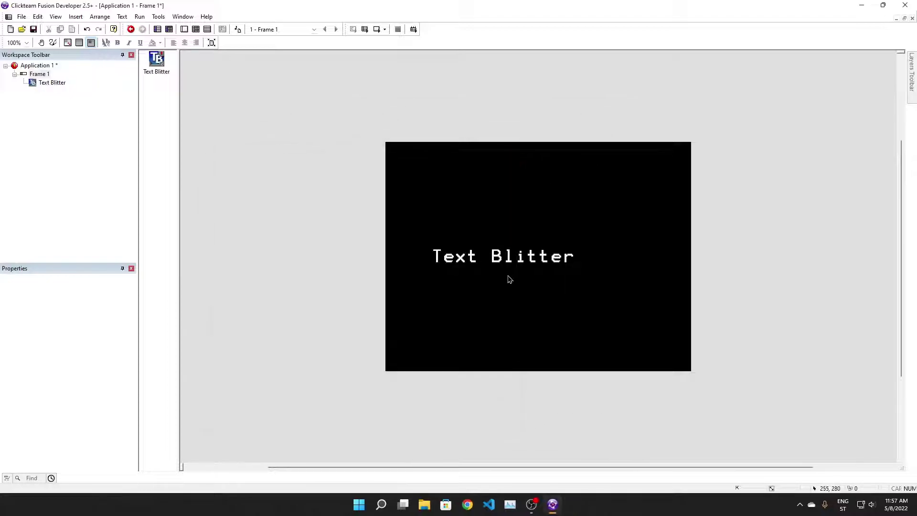
# Choose the Sin Wave (no scroll) animation effect for the Text Blitter
pyautogui.doubleClick(507, 253)
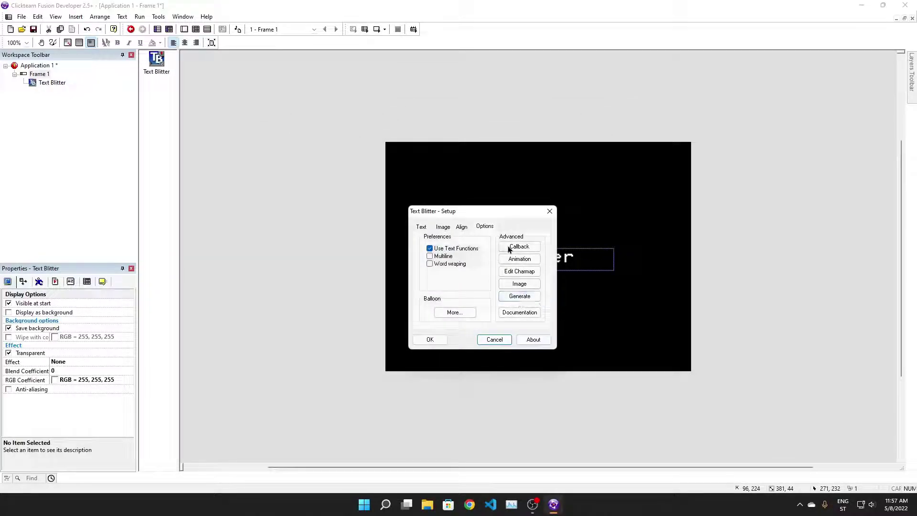
pyautogui.click(519, 259)
pyautogui.click(485, 233)
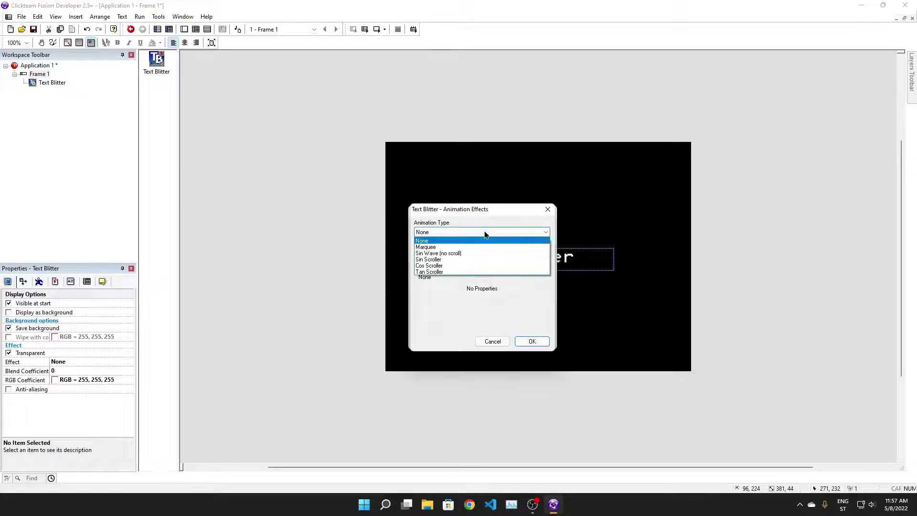
pyautogui.click(484, 254)
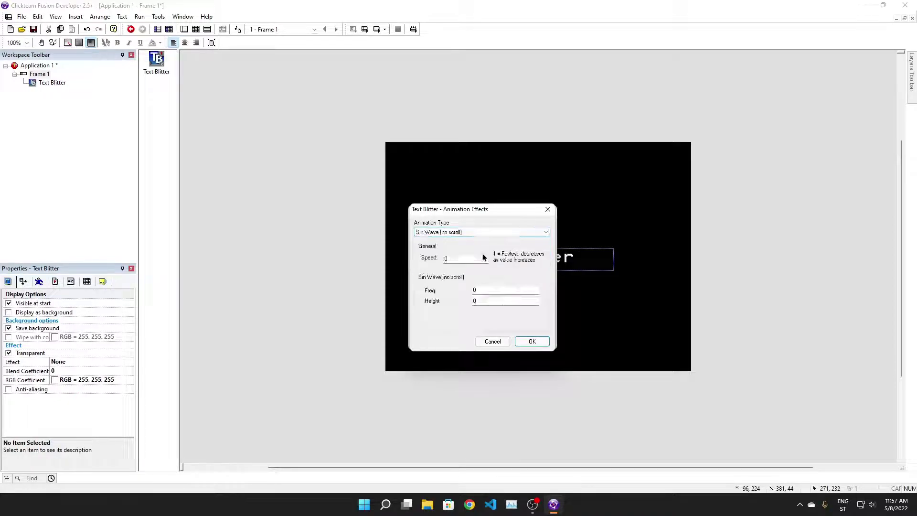
# Set wave Speed 5, Freq 1 and Height, confirm, and test-run the frame
pyautogui.doubleClick(460, 259)
pyautogui.write('5')
pyautogui.doubleClick(502, 290)
pyautogui.hotkey('shift', 'Home')
pyautogui.doubleClick(482, 300)
pyautogui.click(532, 341)
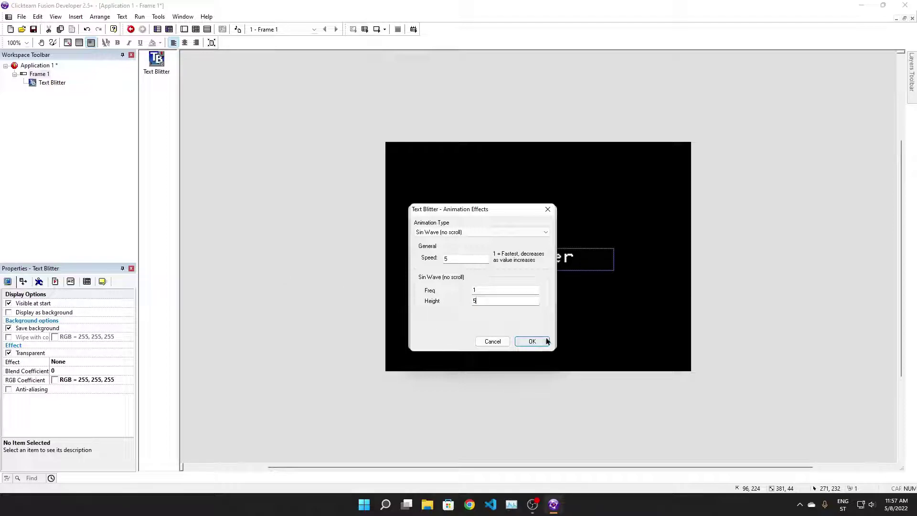
pyautogui.click(428, 340)
pyautogui.click(376, 30)
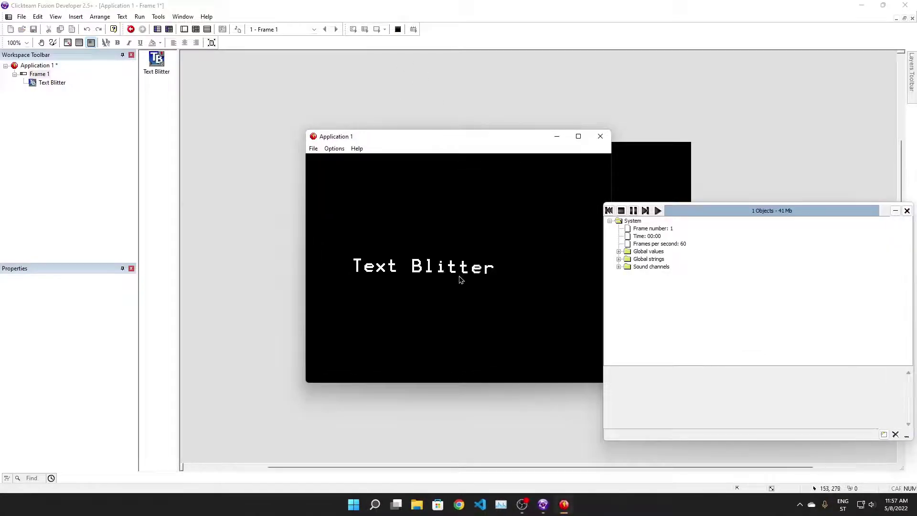
# Keep Sin Wave (no scroll), change Freq to 10, and test-run the frame
pyautogui.click(600, 137)
pyautogui.click(475, 263)
pyautogui.doubleClick(476, 264)
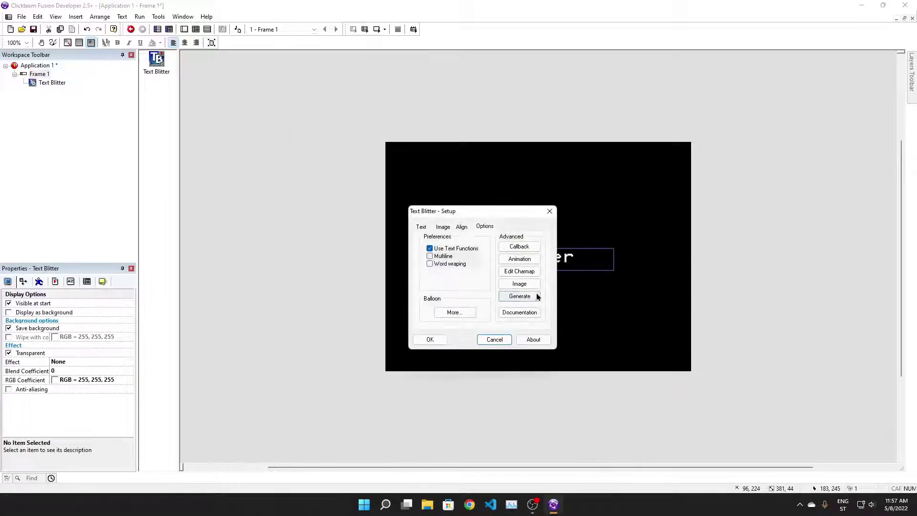
pyautogui.click(522, 261)
pyautogui.click(479, 233)
pyautogui.click(478, 240)
pyautogui.doubleClick(485, 289)
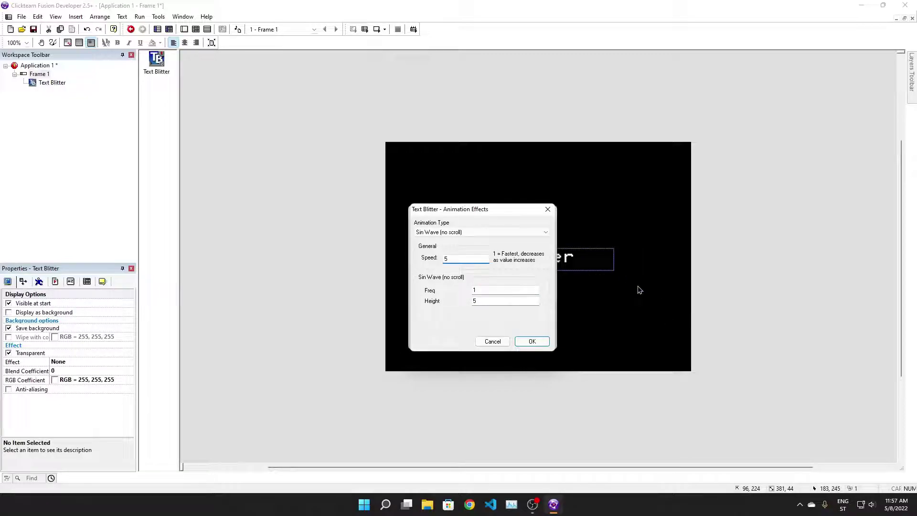
pyautogui.click(491, 290)
pyautogui.write('0')
pyautogui.click(532, 341)
pyautogui.click(429, 339)
pyautogui.click(377, 30)
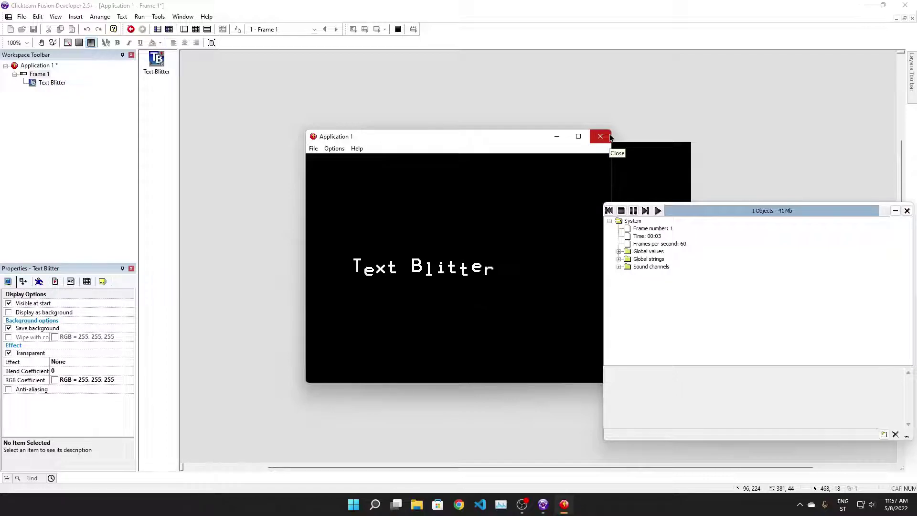
# Set the wave Speed to 2 in the animation settings and run the frame again
pyautogui.click(610, 137)
pyautogui.doubleClick(505, 255)
pyautogui.click(519, 258)
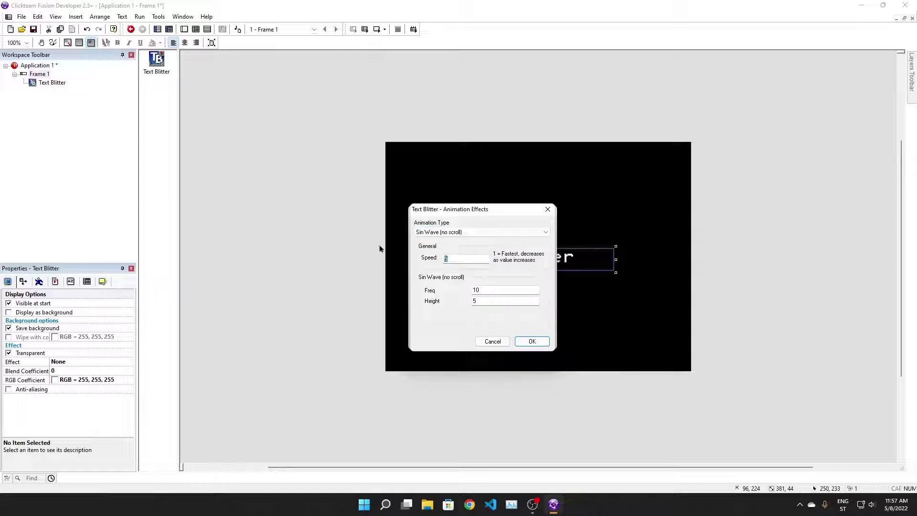
pyautogui.write('2')
pyautogui.click(531, 342)
pyautogui.click(426, 339)
pyautogui.click(396, 31)
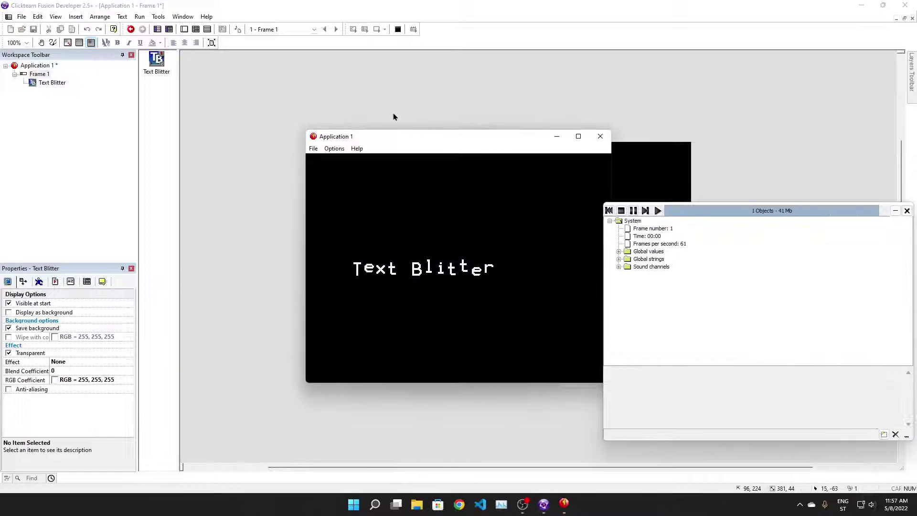
# Edit the Sin Wave values in the animation settings, changing Freq to 3
pyautogui.click(600, 137)
pyautogui.doubleClick(501, 265)
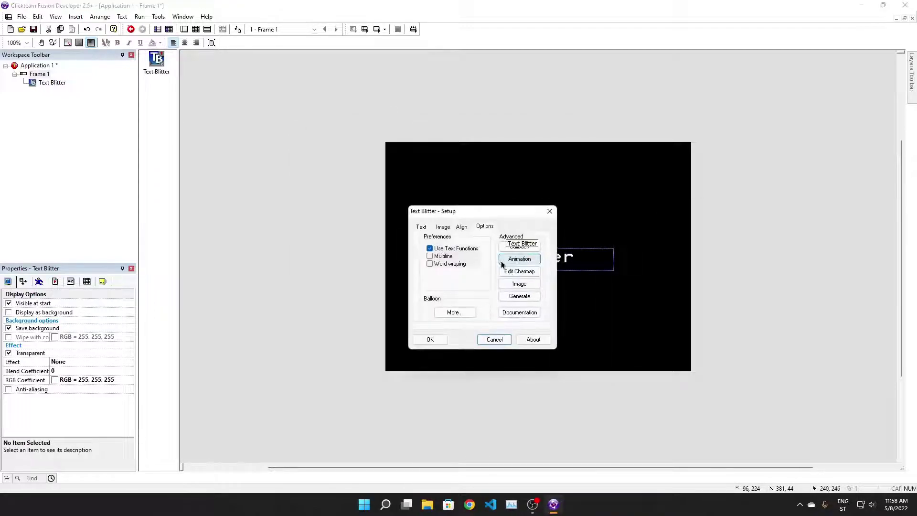
pyautogui.click(516, 259)
pyautogui.doubleClick(466, 257)
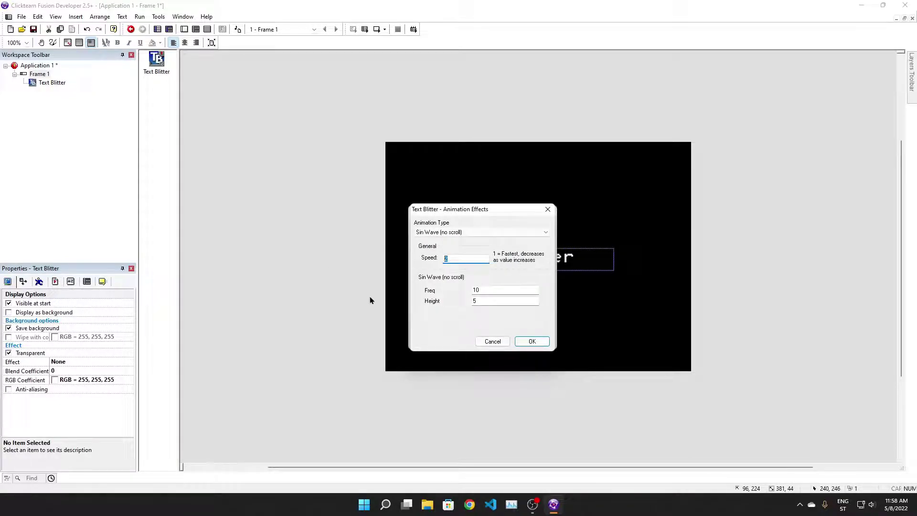
pyautogui.doubleClick(478, 289)
pyautogui.doubleClick(484, 299)
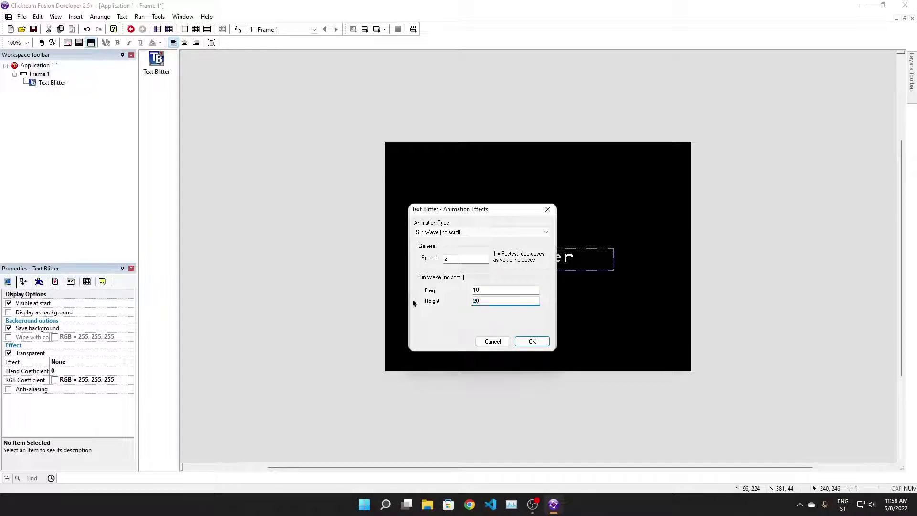
pyautogui.doubleClick(491, 289)
pyautogui.write('3')
pyautogui.click(532, 341)
pyautogui.click(429, 340)
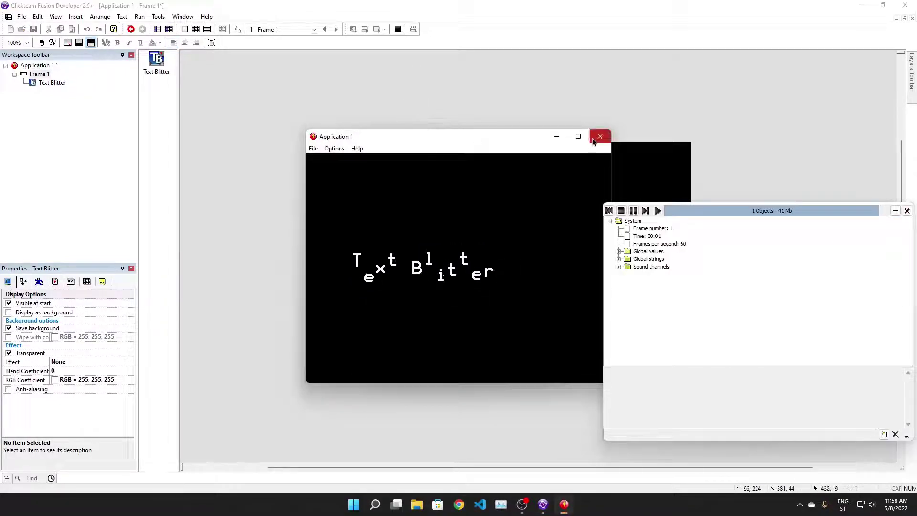
# Recheck Height 20 in the wave settings, test-run the frame, and reopen the Text Blitter setup
pyautogui.click(598, 139)
pyautogui.doubleClick(521, 251)
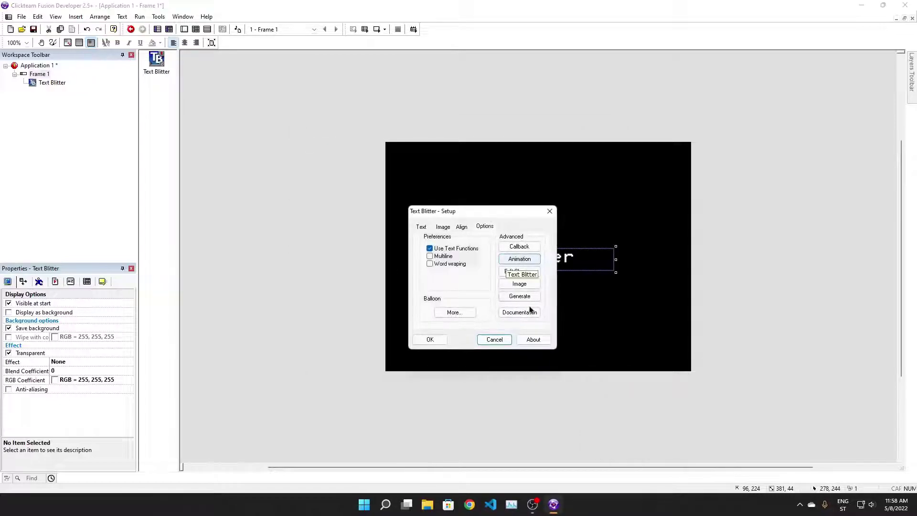
pyautogui.click(520, 259)
pyautogui.press('Tab')
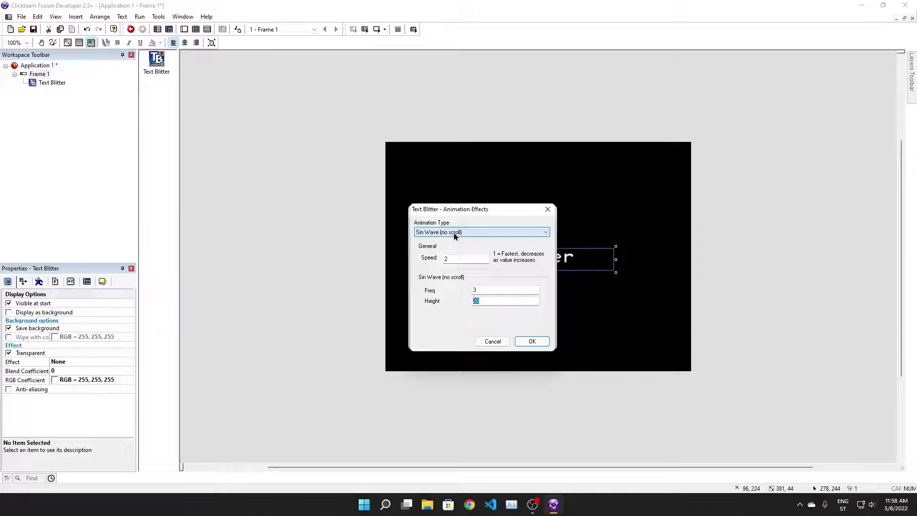
pyautogui.click(531, 341)
pyautogui.click(429, 339)
pyautogui.click(376, 29)
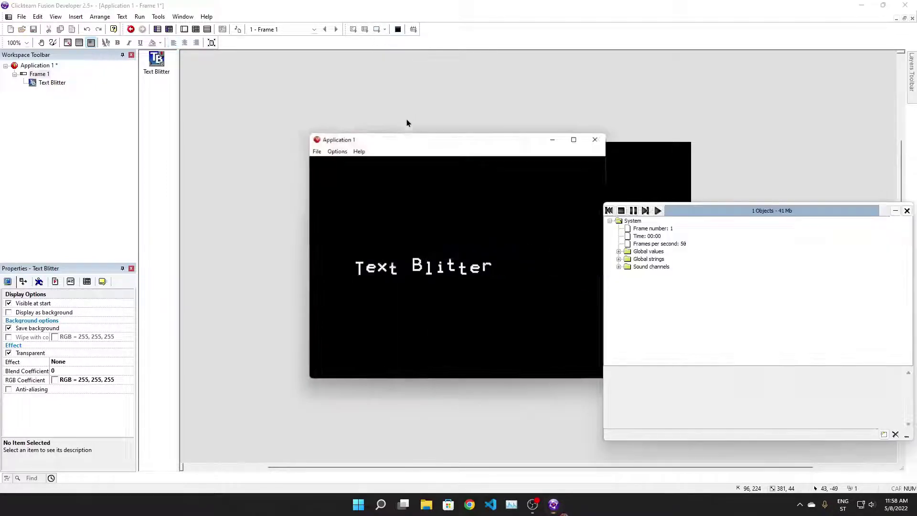
pyautogui.click(596, 138)
pyautogui.doubleClick(561, 254)
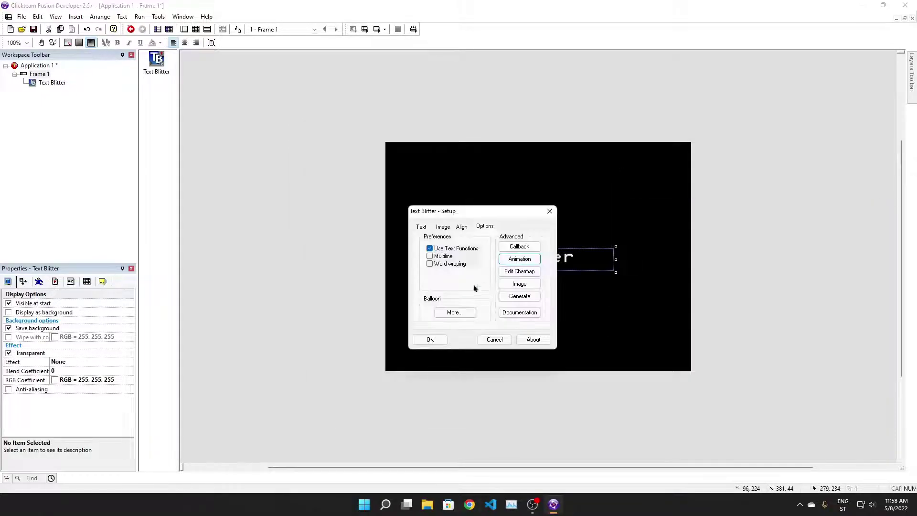
# Enable Text Blitter callbacks including On Character, and confirm the setup
pyautogui.click(532, 249)
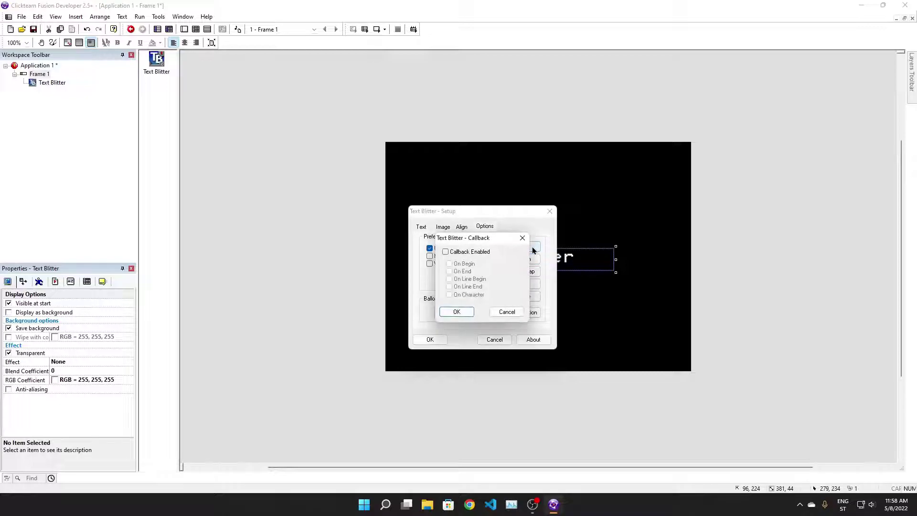
pyautogui.click(453, 255)
pyautogui.click(450, 265)
pyautogui.click(449, 294)
pyautogui.click(457, 311)
pyautogui.click(532, 249)
pyautogui.click(457, 312)
pyautogui.click(430, 339)
# Test-run the frame, then switch to the frame's Event Editor
pyautogui.click(377, 30)
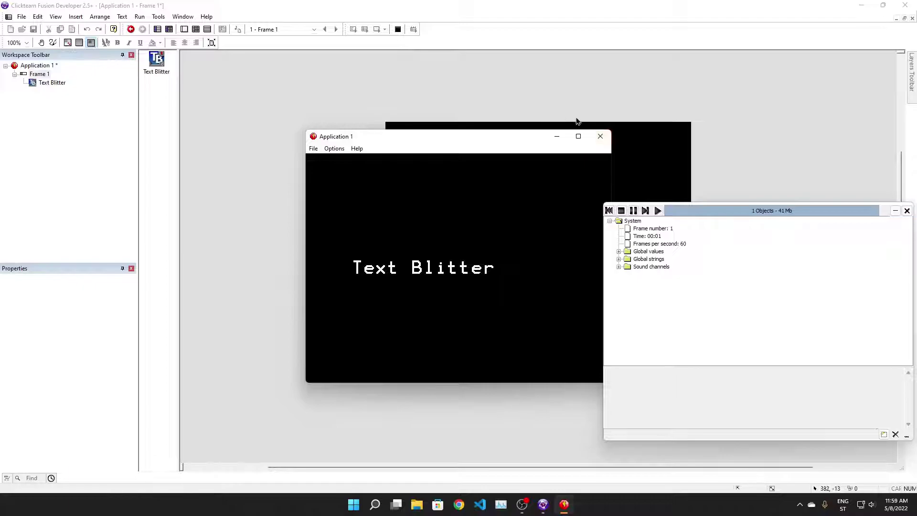
pyautogui.click(600, 136)
pyautogui.click(195, 29)
# Add event 1 and replace its Start of Frame condition with the Text Blitter's Callback > On Character
pyautogui.click(171, 71)
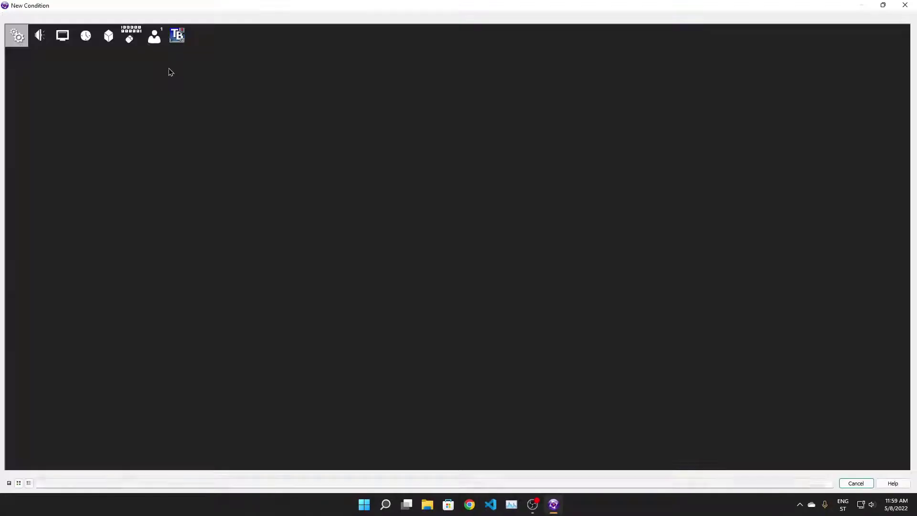
pyautogui.click(62, 35)
pyautogui.click(126, 43)
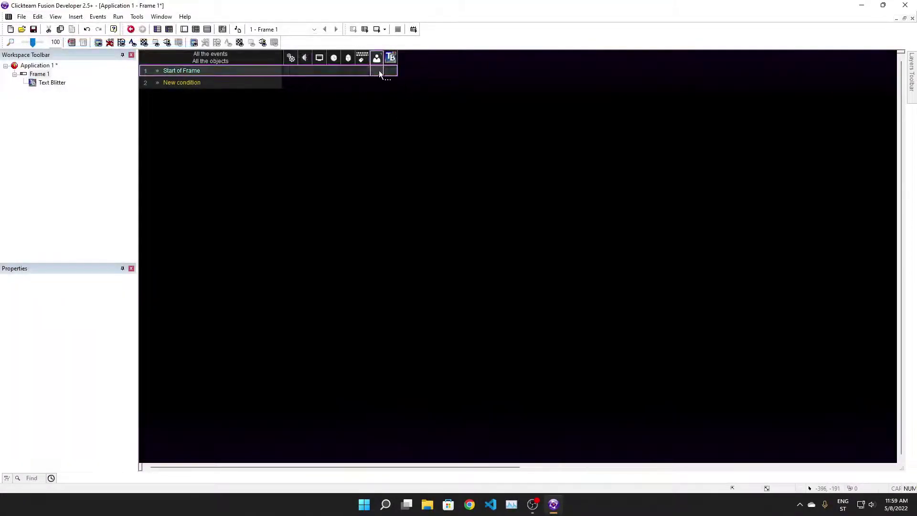
pyautogui.rightClick(178, 79)
pyautogui.click(191, 89)
pyautogui.click(170, 37)
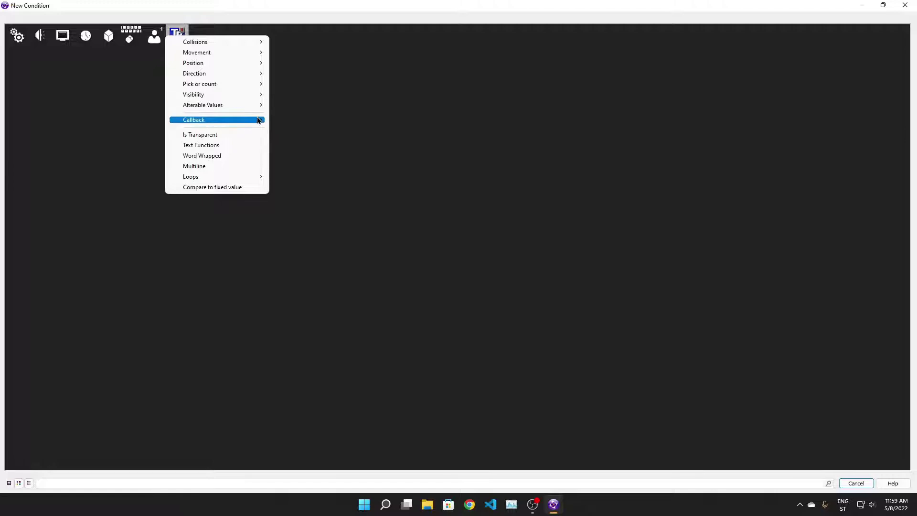
pyautogui.moveTo(258, 121)
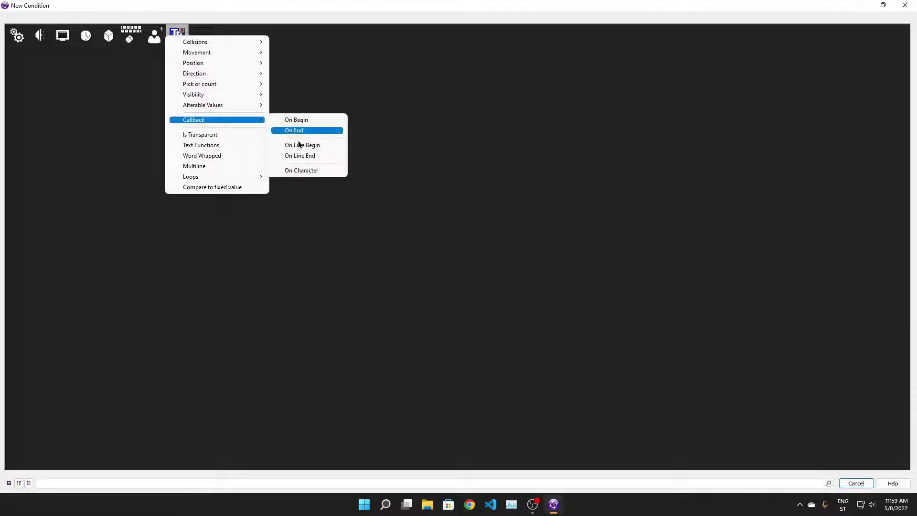
pyautogui.click(311, 171)
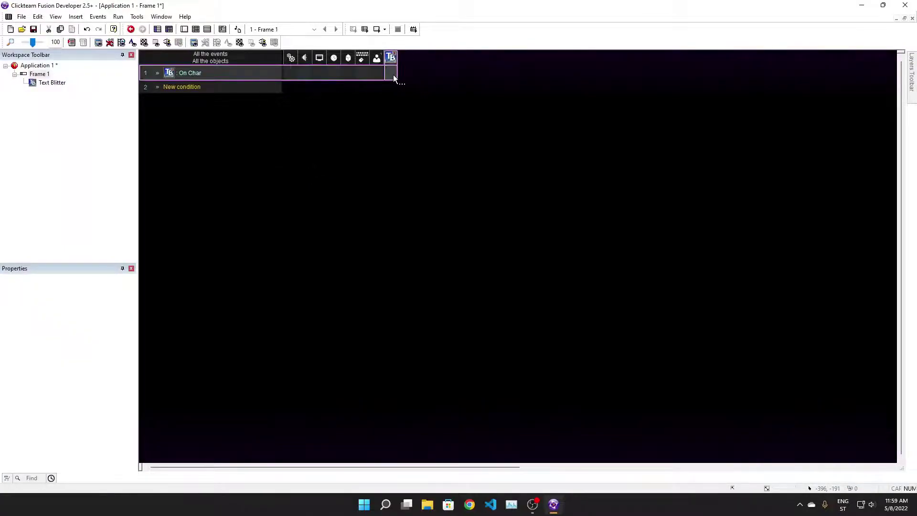
pyautogui.click(394, 78)
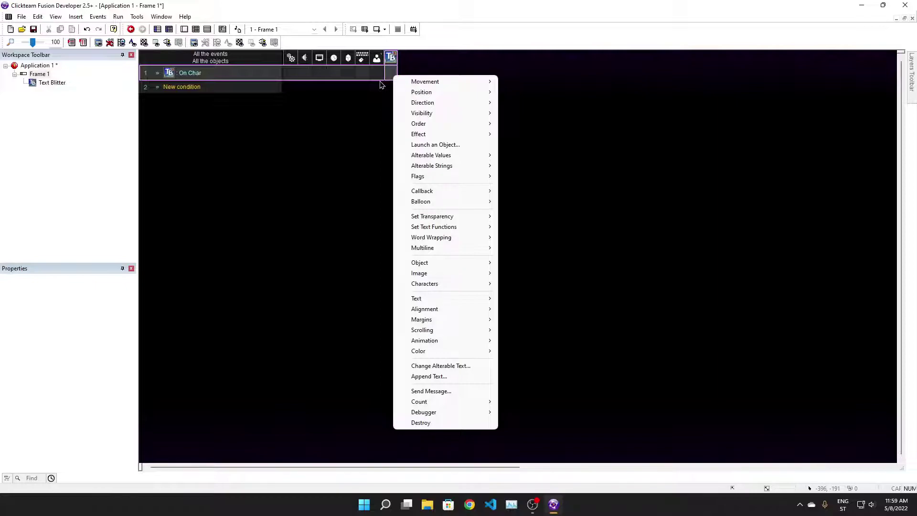
# Navigate the Text Blitter action menu to Callback > Character > Destination X
pyautogui.moveTo(481, 203)
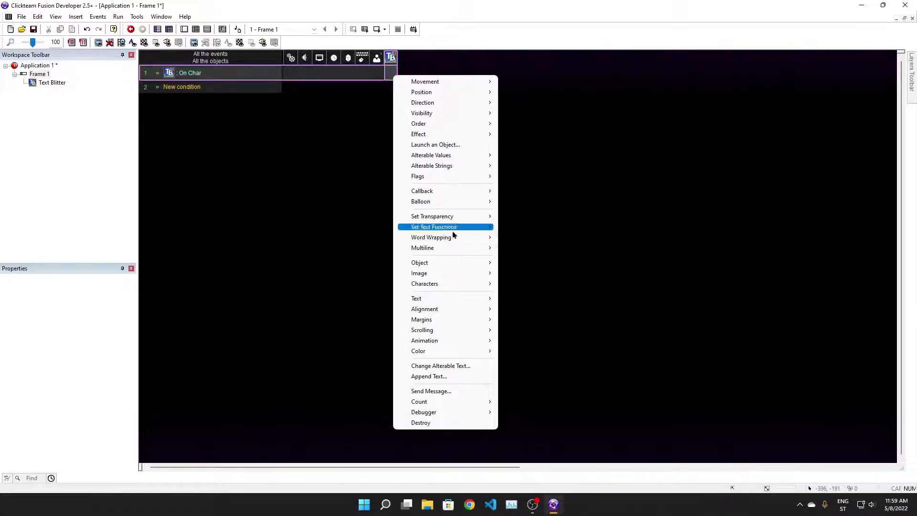
pyautogui.moveTo(448, 243)
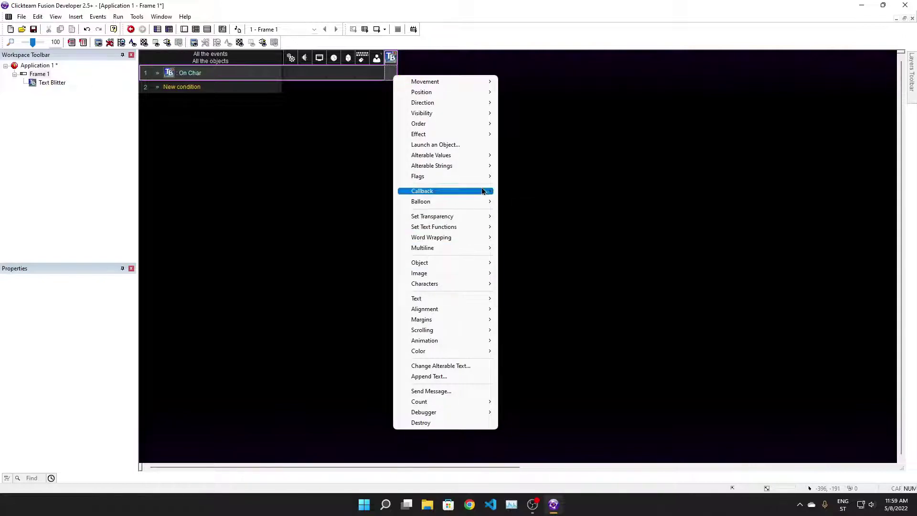
pyautogui.moveTo(542, 201)
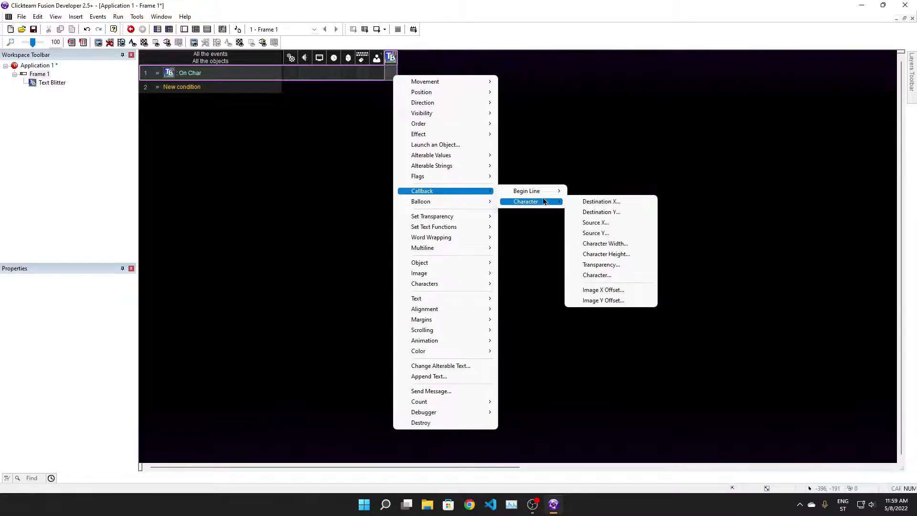
# Start the Destination X action and insert CCBK_DestX("Text Blitter") into its expression
pyautogui.click(612, 202)
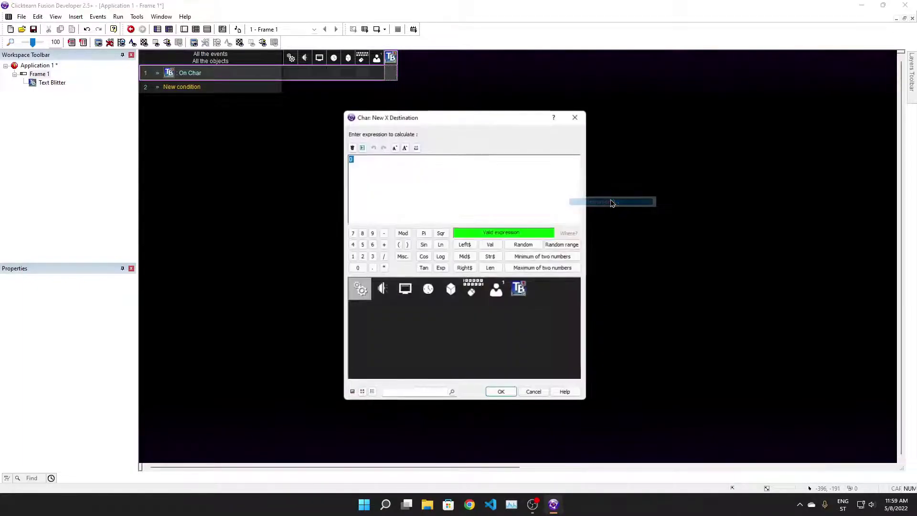
pyautogui.click(521, 296)
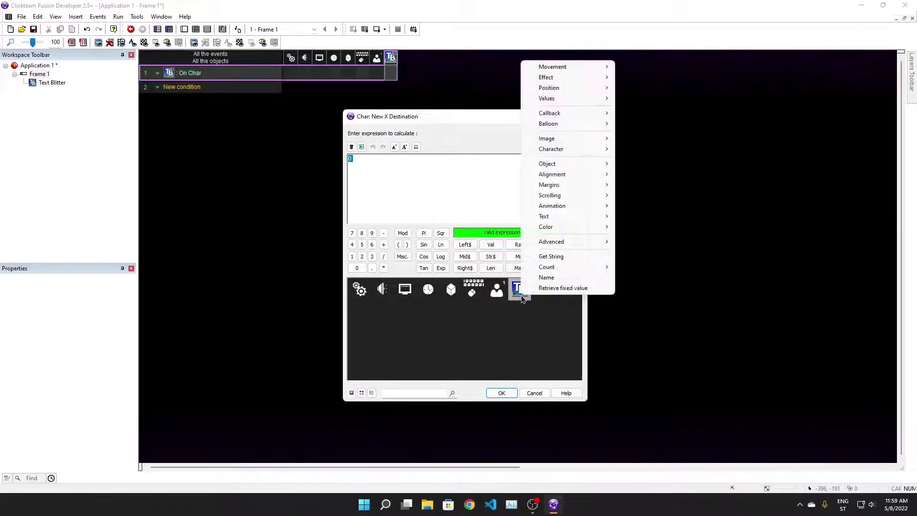
pyautogui.moveTo(585, 155)
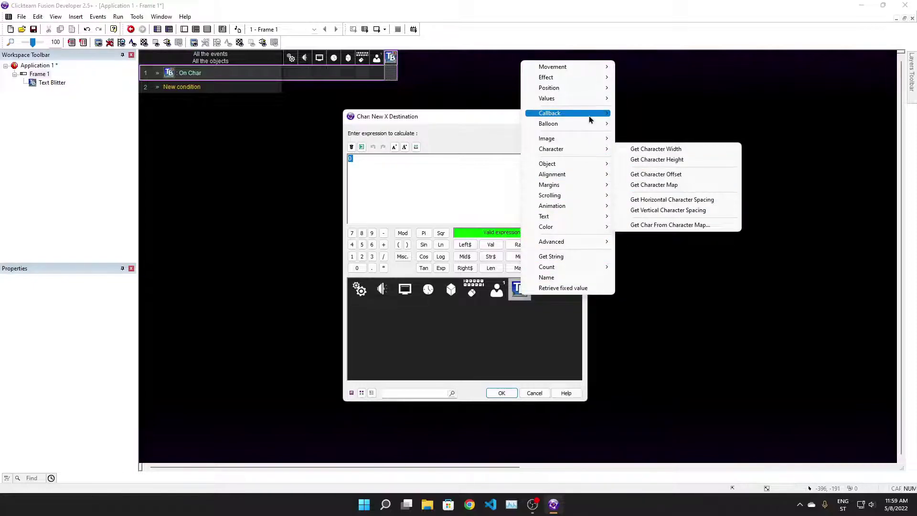
pyautogui.moveTo(591, 117)
pyautogui.moveTo(675, 125)
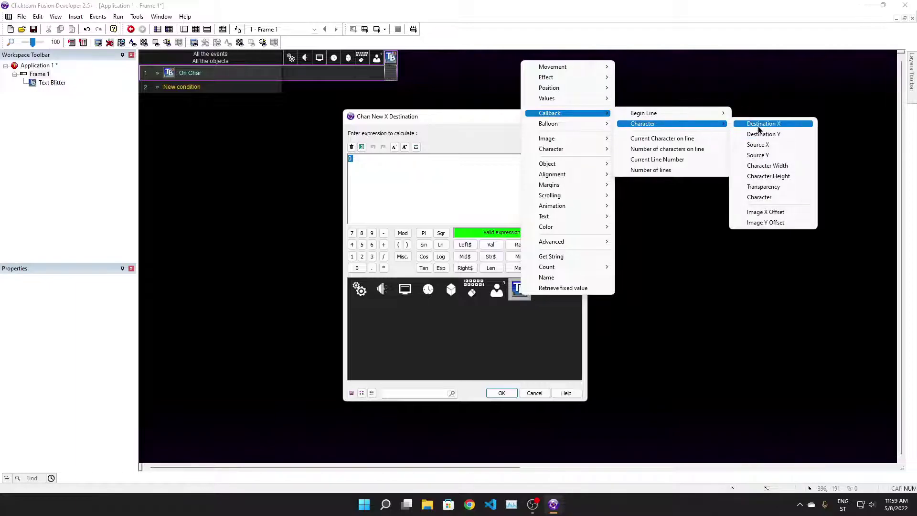
pyautogui.click(752, 123)
# Append + random(3) to the X destination expression and confirm it
pyautogui.write('+ ram')
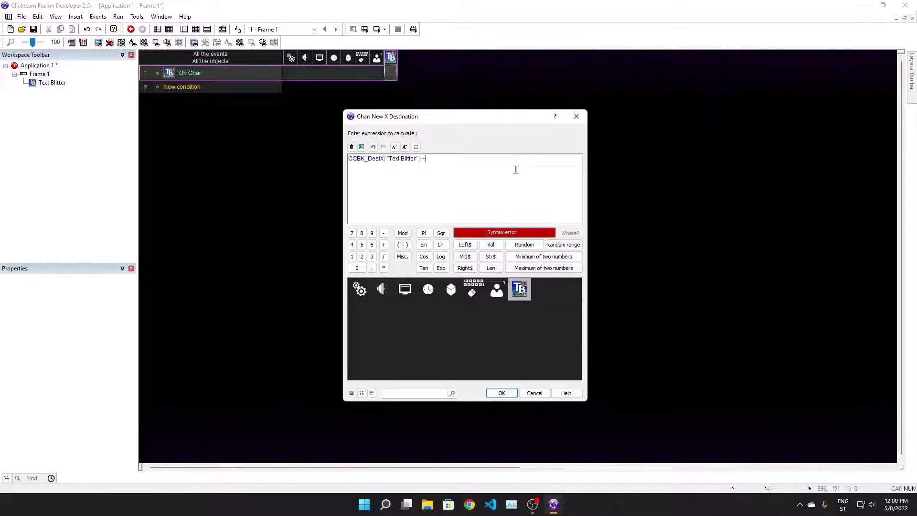
pyautogui.press('BackSpace')
pyautogui.press('BackSpace')
pyautogui.press('BackSpace')
pyautogui.press('BackSpace')
pyautogui.press('BackSpace')
pyautogui.press('BackSpace')
pyautogui.write('rea')
pyautogui.press('BackSpace')
pyautogui.press('BackSpace')
pyautogui.write('an')
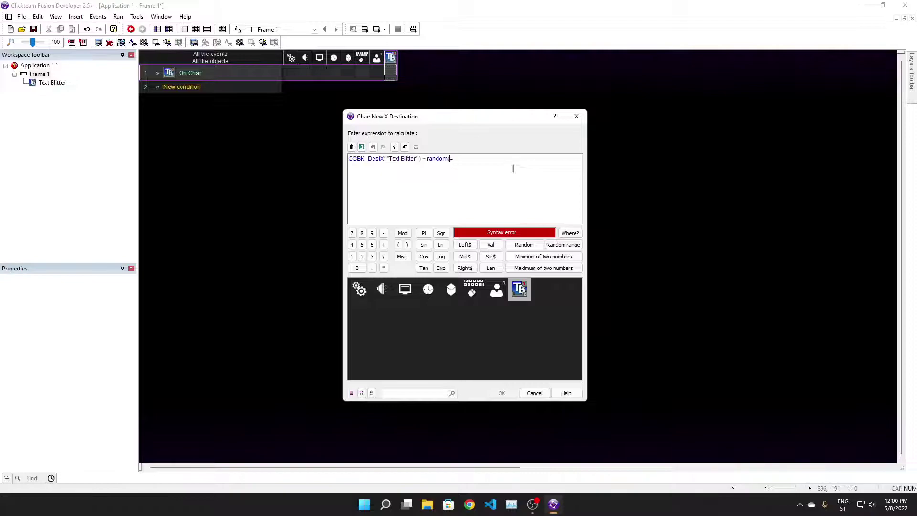
pyautogui.write('dom')
pyautogui.press('super+space')
pyautogui.write('(3)')
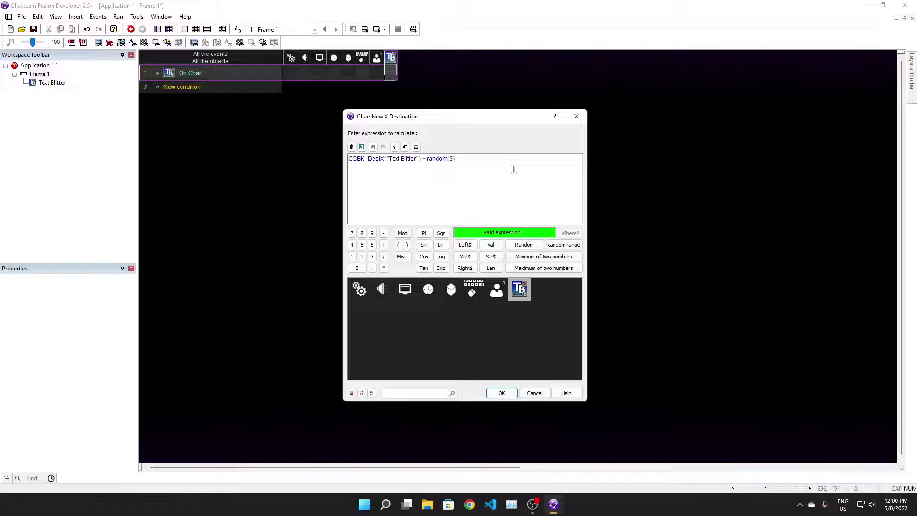
pyautogui.hotkey('shift', 'Left')
pyautogui.hotkey('shift', 'Left')
pyautogui.hotkey('shift', 'Left')
pyautogui.hotkey('shift', 'Left')
pyautogui.hotkey('shift', 'Left')
pyautogui.hotkey('shift', 'Left')
pyautogui.hotkey('shift', 'Left')
pyautogui.hotkey('shift', 'Left')
pyautogui.hotkey('shift', 'Left')
pyautogui.press('Return')
# Add a Callback > Character > Destination Y action to event 1's Text Blitter cell
pyautogui.rightClick(391, 75)
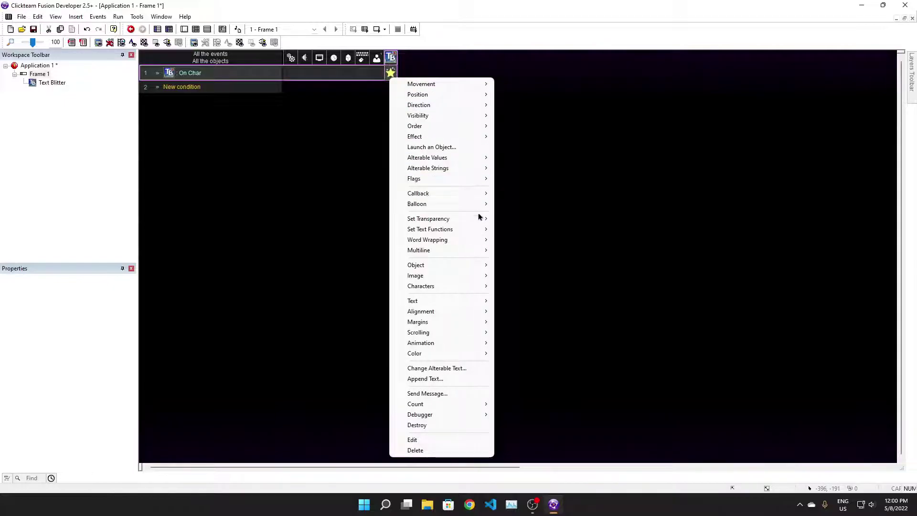
pyautogui.moveTo(461, 194)
pyautogui.moveTo(542, 204)
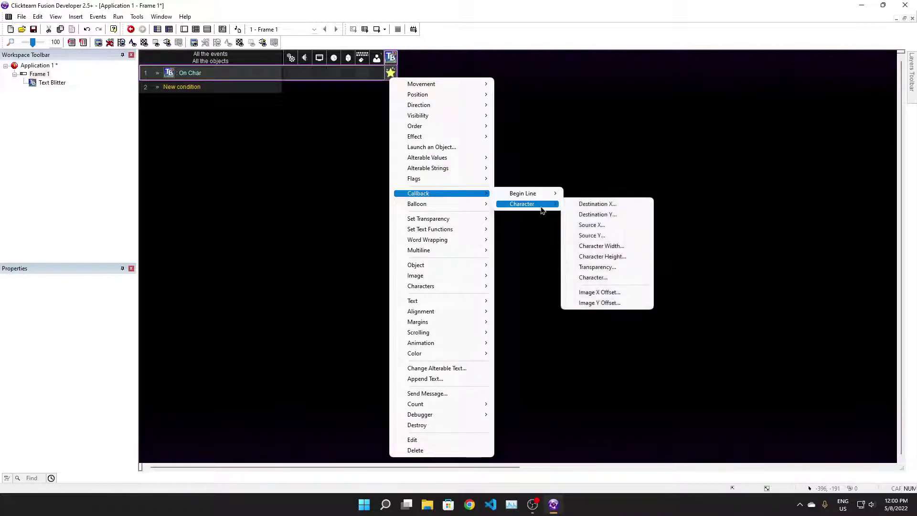
pyautogui.click(592, 216)
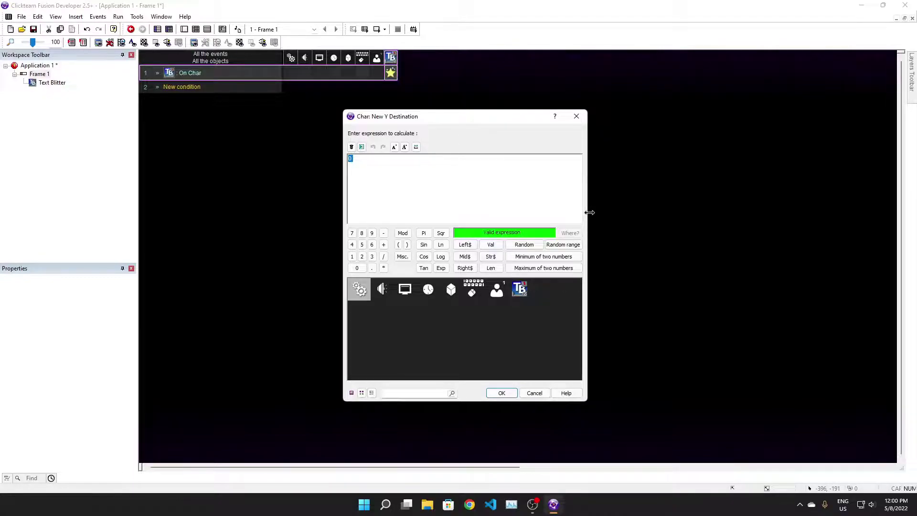
# Set the Y destination to CCBK_DestY("Text Blitter") + random(5) and test-run with F8
pyautogui.click(519, 288)
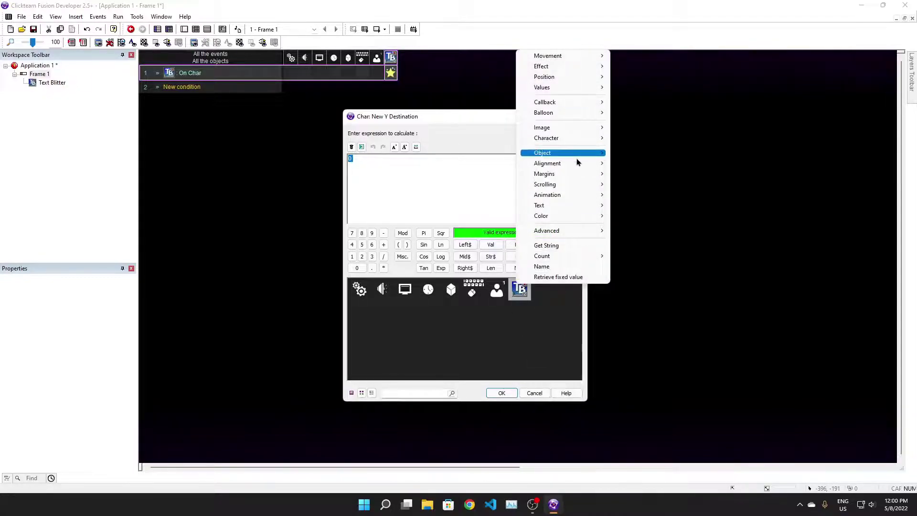
pyautogui.moveTo(592, 102)
pyautogui.moveTo(653, 113)
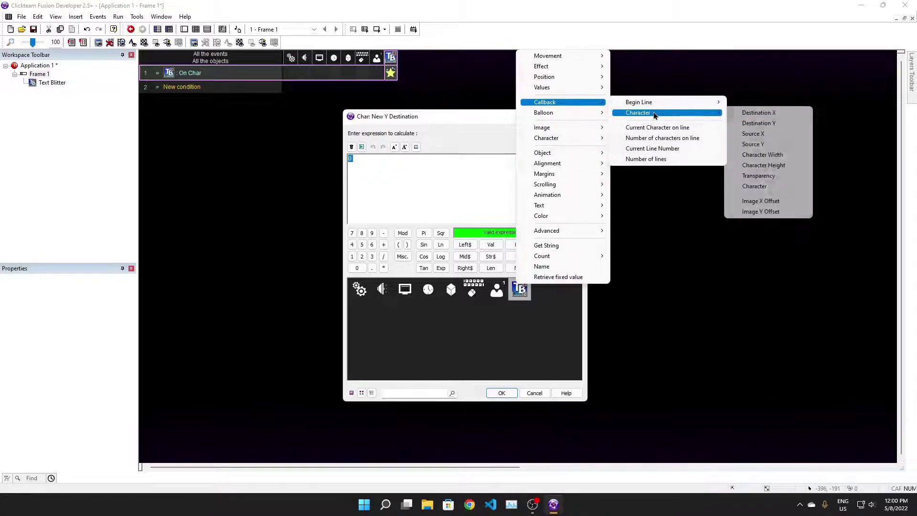
pyautogui.click(759, 122)
pyautogui.write('+')
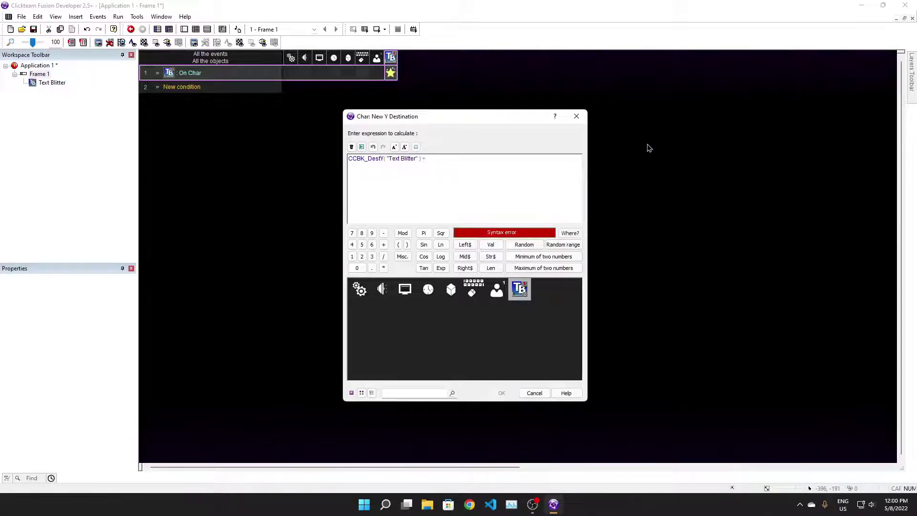
pyautogui.write(' random(5)')
pyautogui.press('Return')
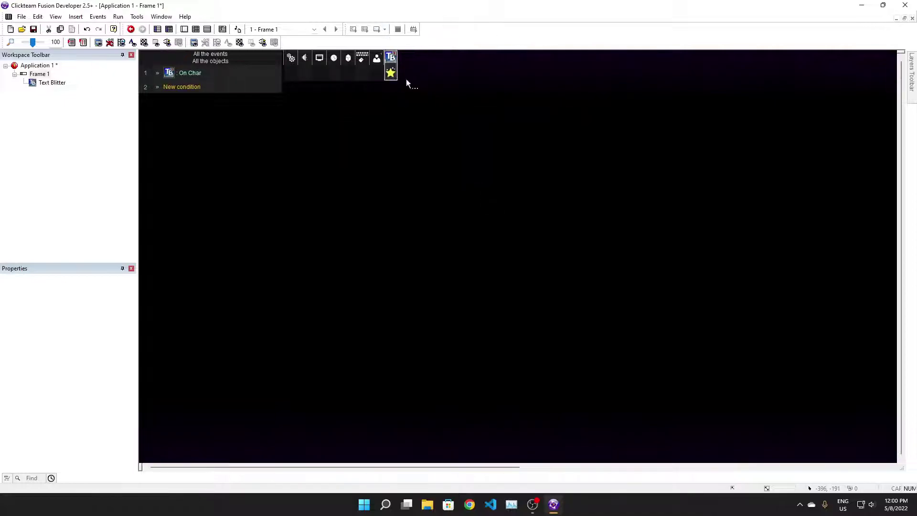
pyautogui.press('F8')
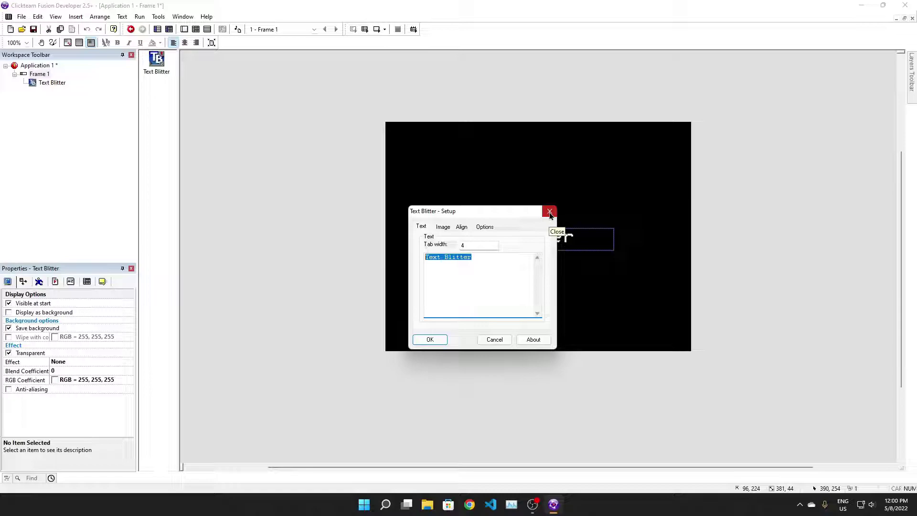
pyautogui.click(549, 212)
pyautogui.click(485, 184)
pyautogui.click(375, 30)
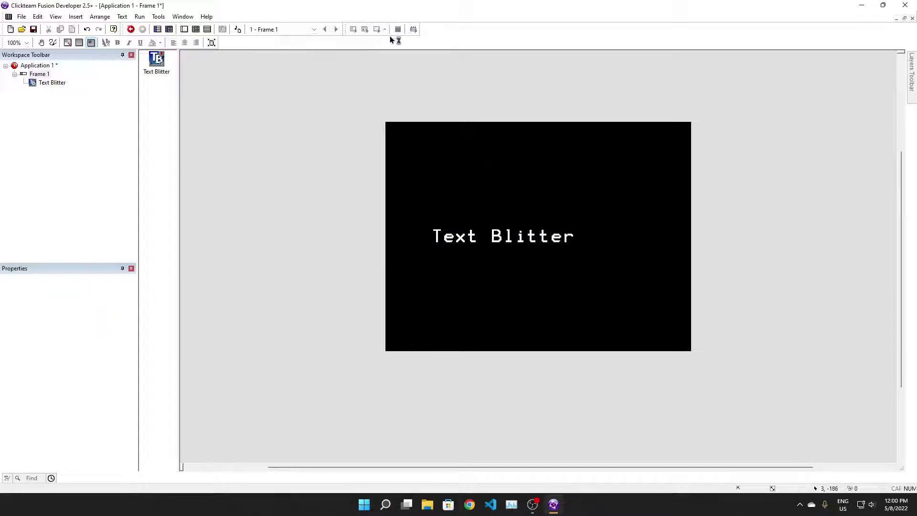
pyautogui.click(600, 136)
pyautogui.doubleClick(567, 242)
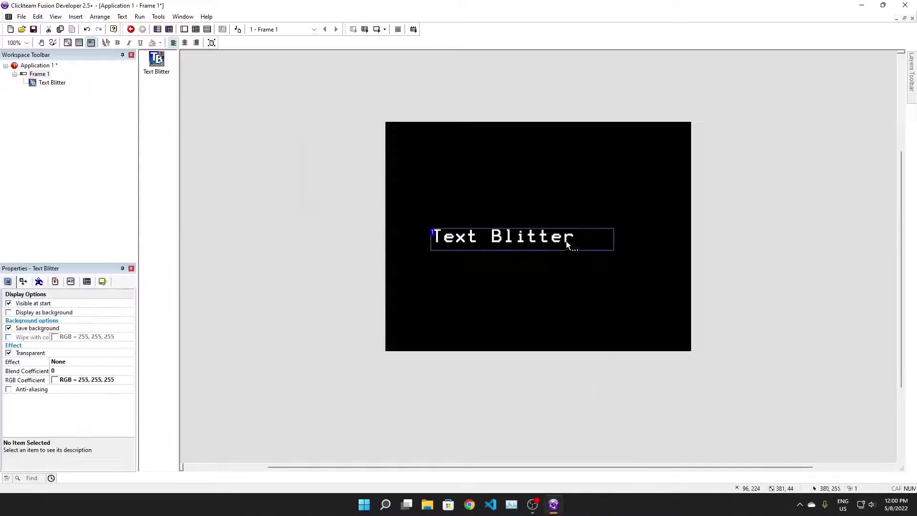
pyautogui.click(422, 227)
pyautogui.click(549, 211)
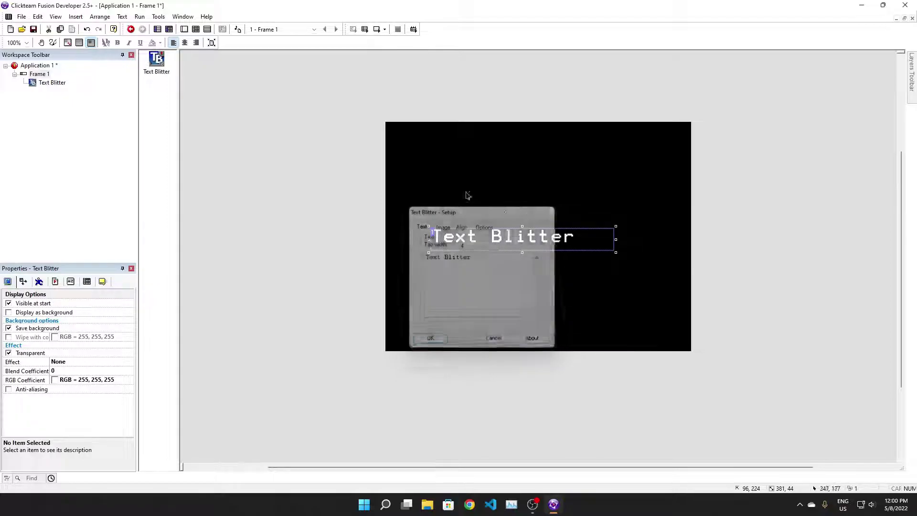
pyautogui.click(195, 29)
pyautogui.click(185, 29)
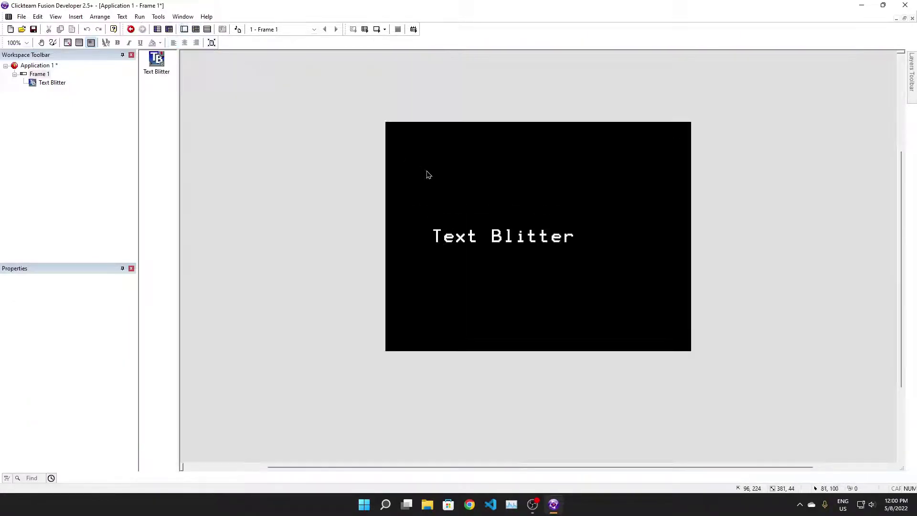
pyautogui.doubleClick(424, 172)
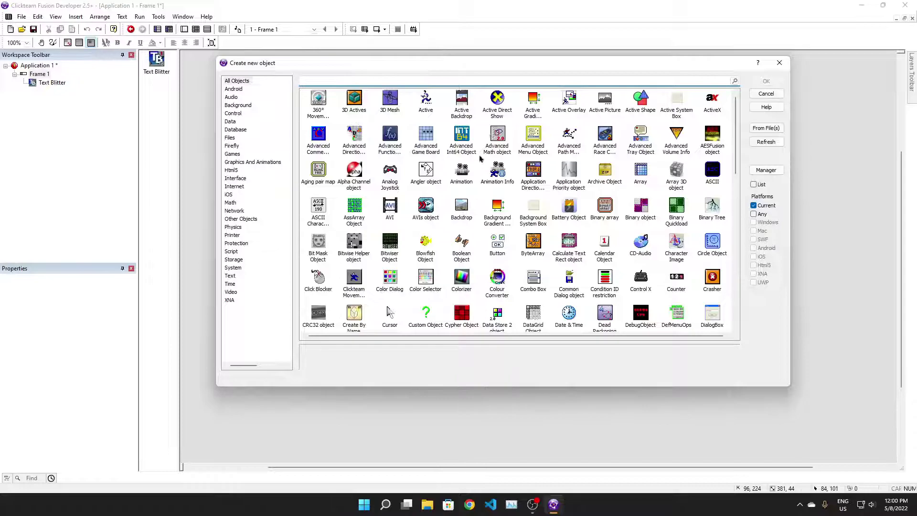
pyautogui.press('Escape')
pyautogui.click(195, 30)
pyautogui.doubleClick(187, 86)
pyautogui.click(61, 33)
pyautogui.press('Escape')
pyautogui.press('Escape')
pyautogui.click(184, 30)
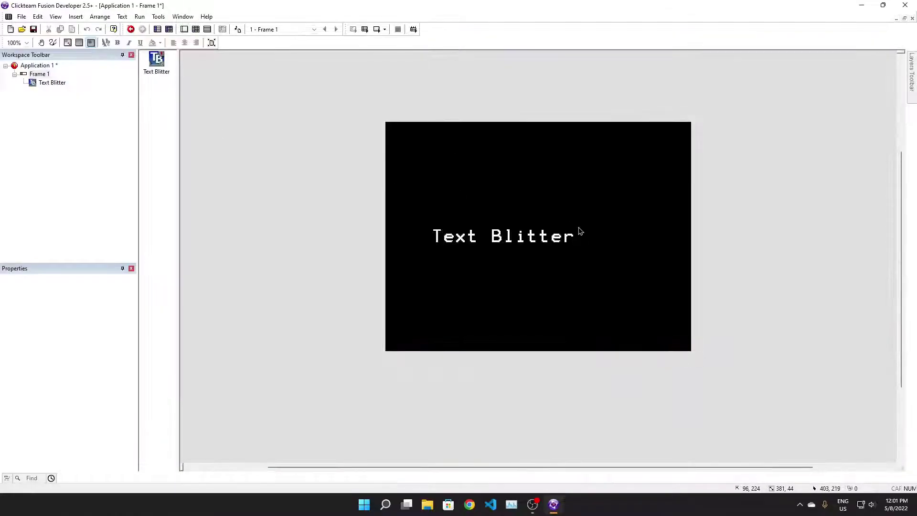
pyautogui.click(579, 230)
# Add a Text Blitter alterable string named 'dialogue', correcting the typo 'dialoge'
pyautogui.click(72, 283)
pyautogui.click(77, 325)
pyautogui.doubleClick(33, 326)
pyautogui.write('dialoge')
pyautogui.press('Return')
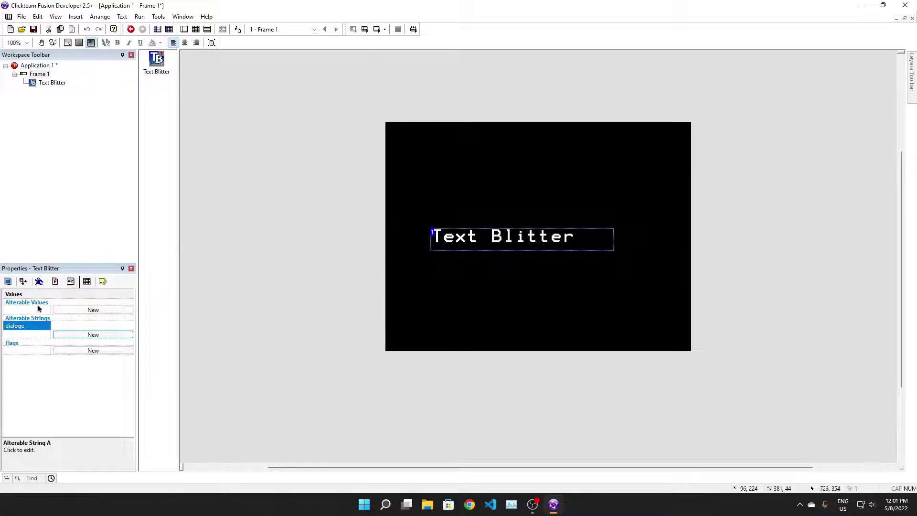
pyautogui.doubleClick(26, 327)
pyautogui.press('End')
pyautogui.press('BackSpace')
pyautogui.write('ue')
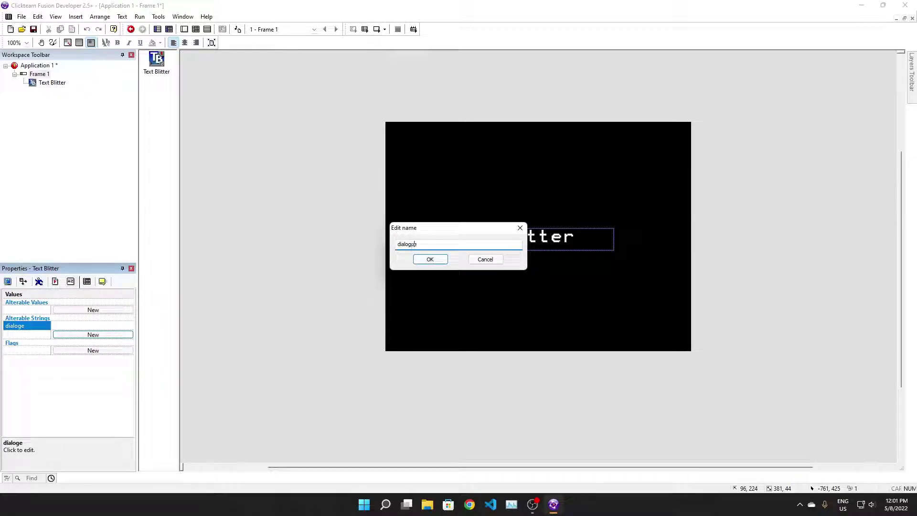
pyautogui.press('Return')
pyautogui.click(303, 82)
# Give event 2 an Every timer condition of 0 seconds and 3 hundredths
pyautogui.click(197, 30)
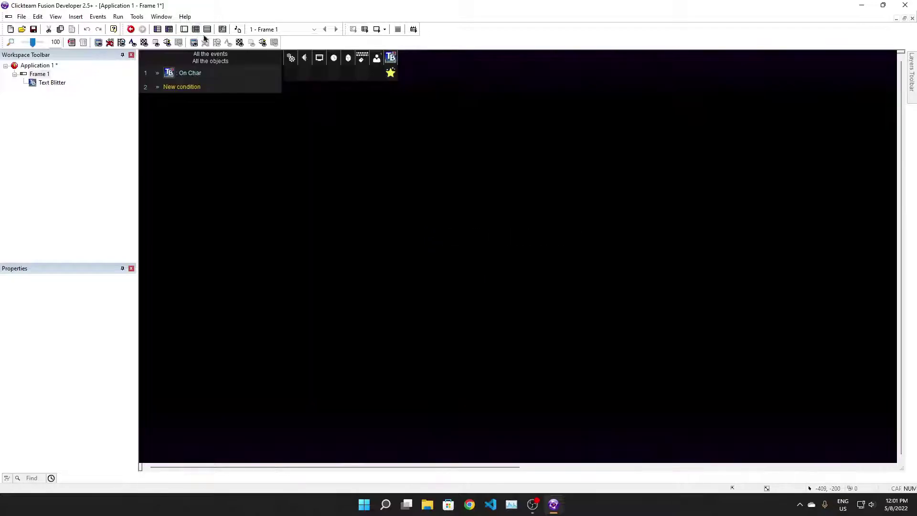
pyautogui.click(172, 86)
pyautogui.rightClick(177, 36)
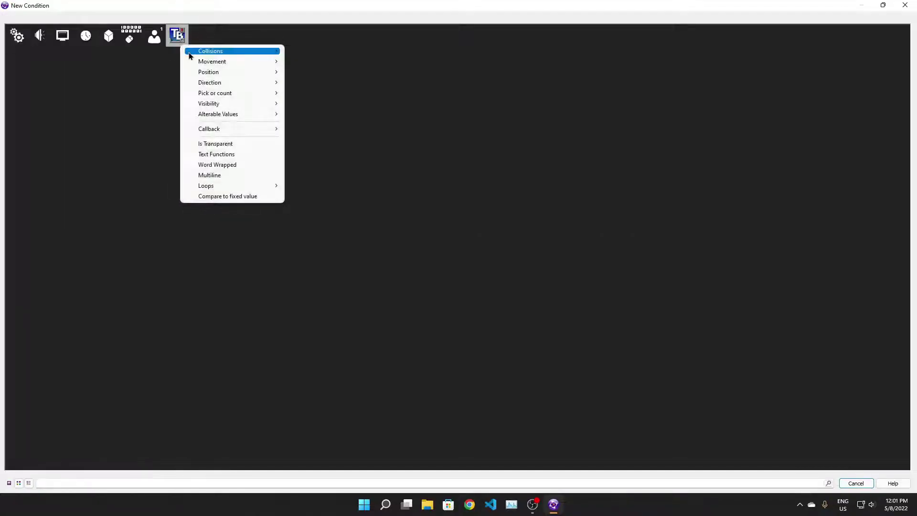
pyautogui.click(80, 105)
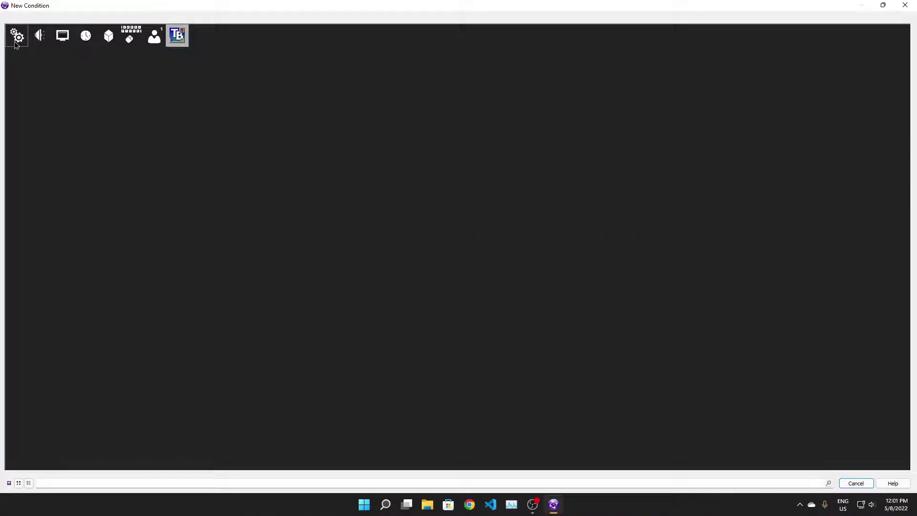
pyautogui.rightClick(86, 36)
pyautogui.click(111, 82)
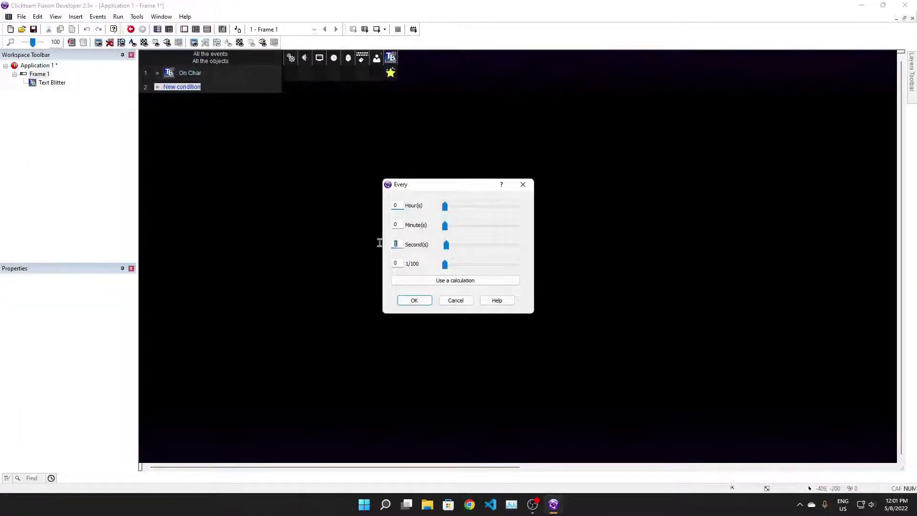
pyautogui.write('0')
pyautogui.press('Tab')
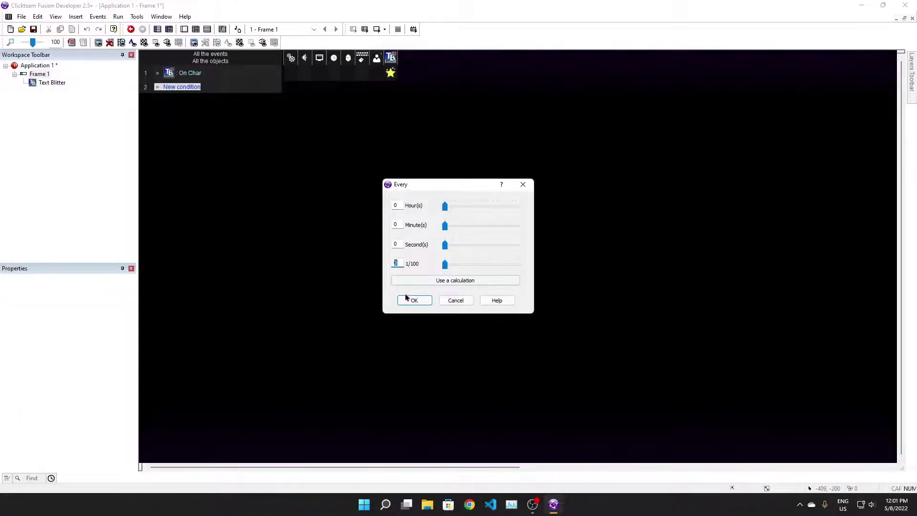
pyautogui.write('3')
pyautogui.click(410, 301)
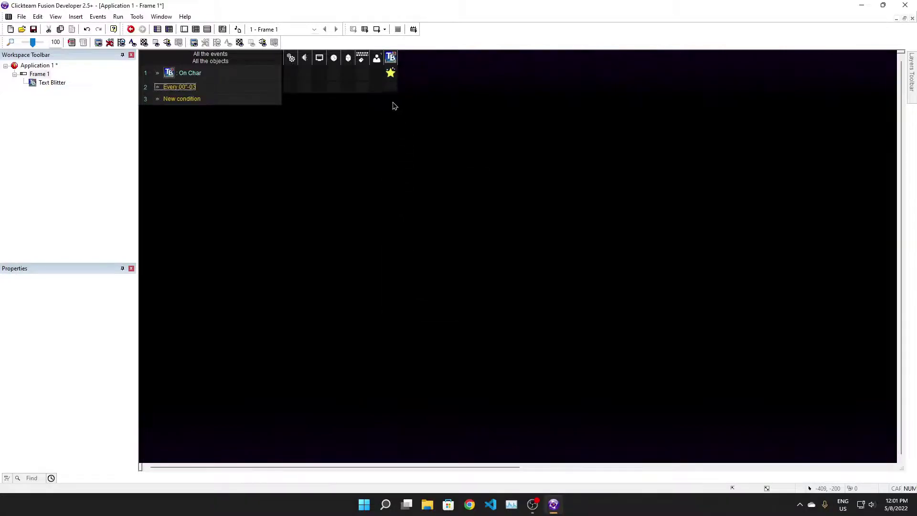
# Add a Change Alterable Text action to event 2's Text Blitter cell
pyautogui.rightClick(391, 86)
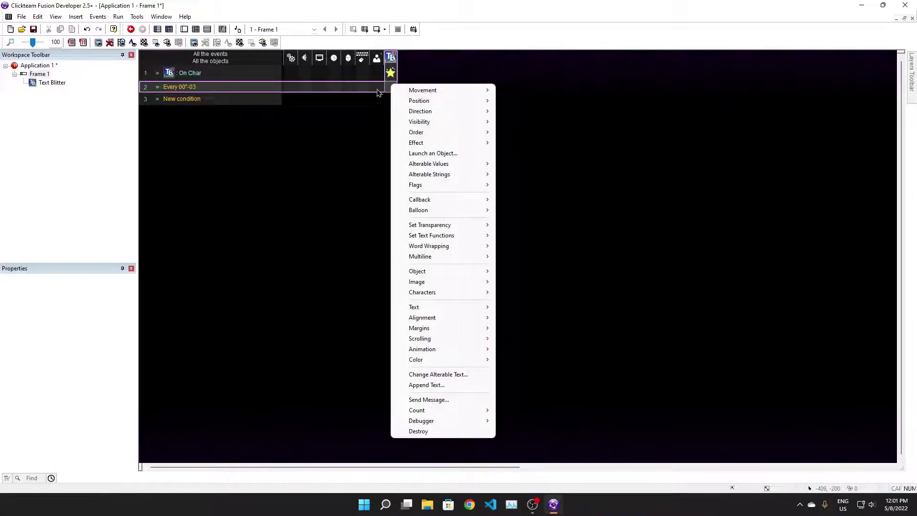
pyautogui.click(374, 115)
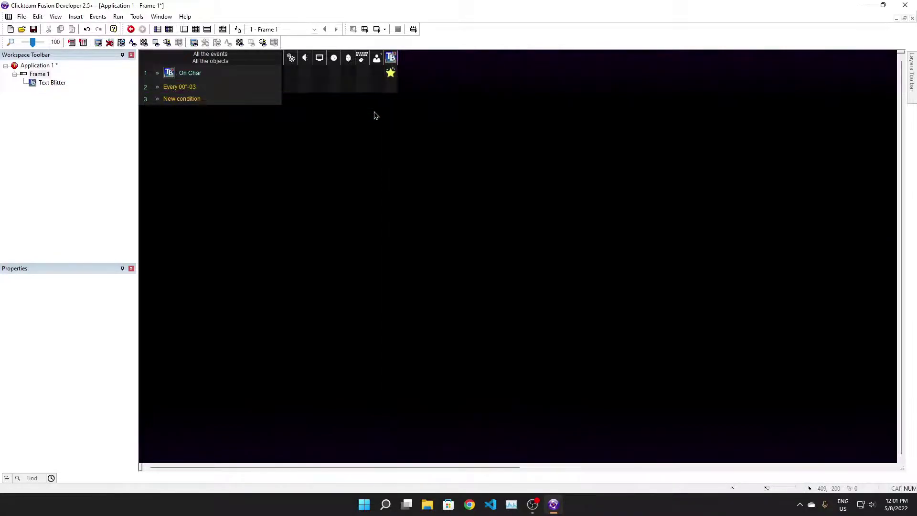
pyautogui.click(396, 88)
pyautogui.moveTo(446, 312)
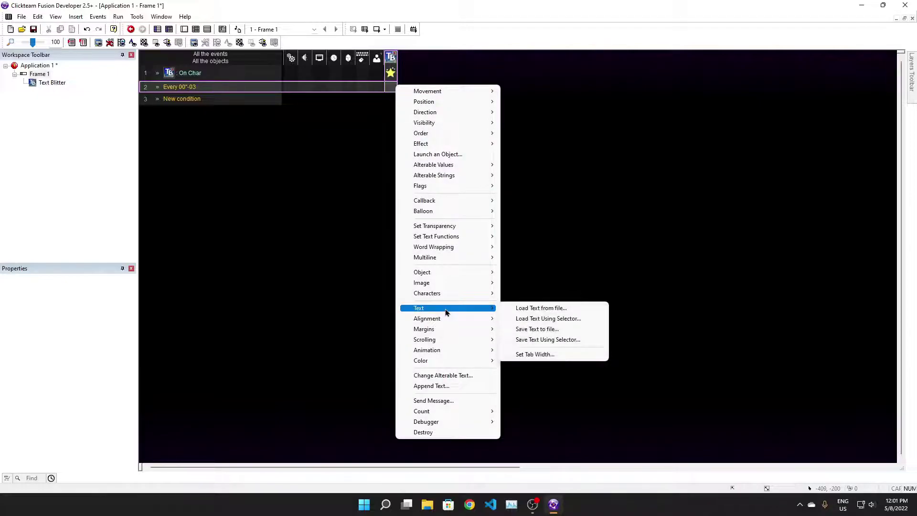
pyautogui.click(469, 375)
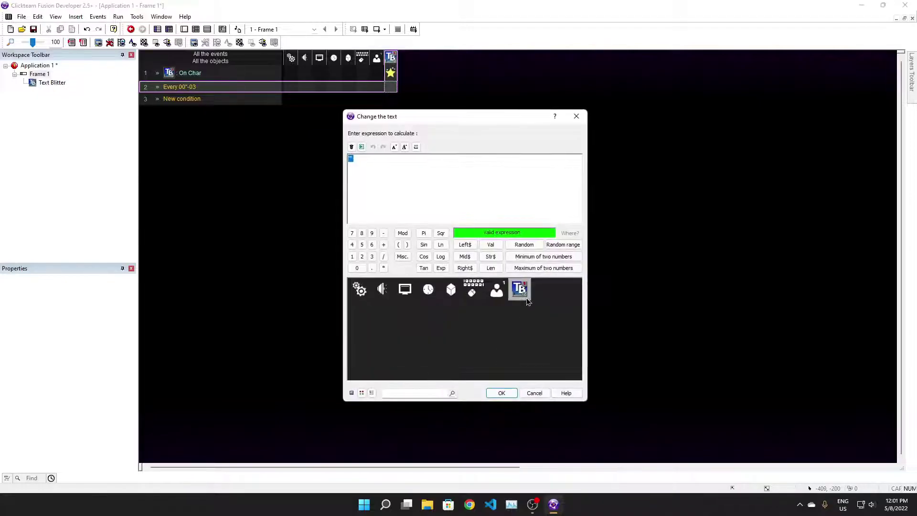
# Insert the Special > Strings > Extract left sub-string (Left$) template into the expression
pyautogui.click(527, 297)
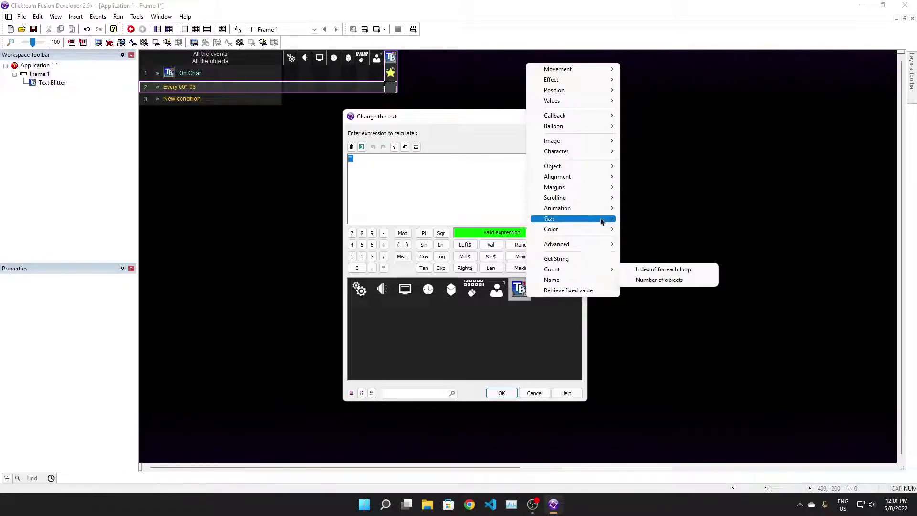
pyautogui.moveTo(609, 174)
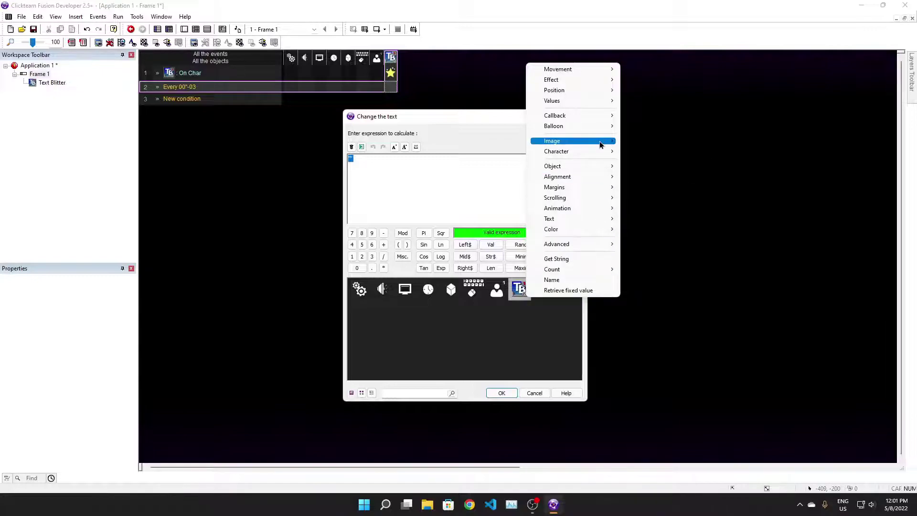
pyautogui.click(359, 290)
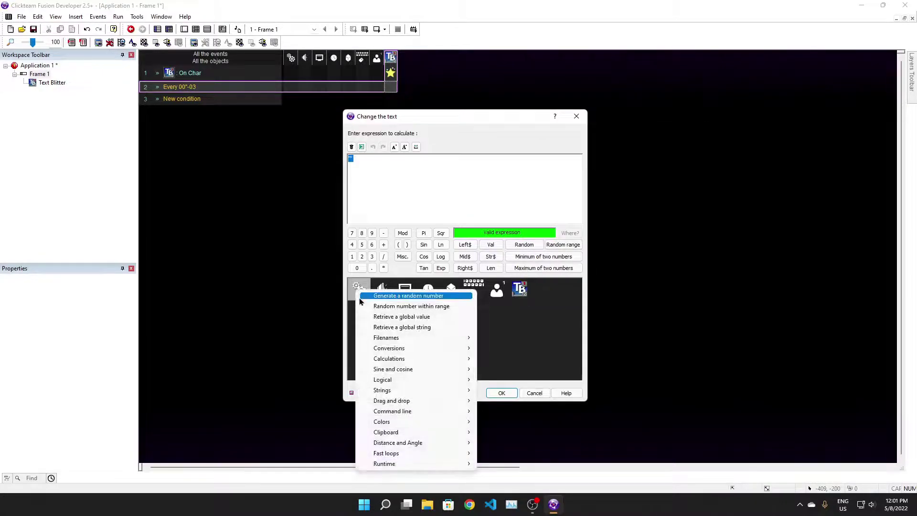
pyautogui.moveTo(403, 391)
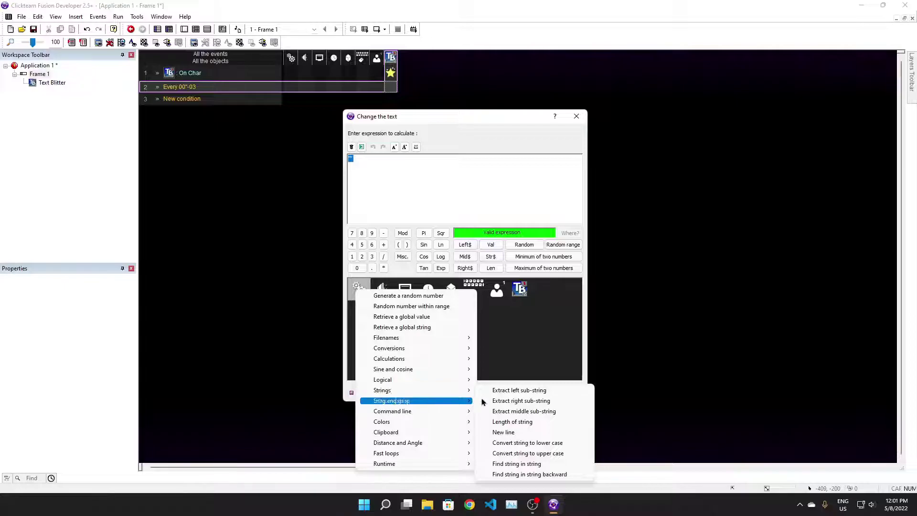
pyautogui.click(526, 391)
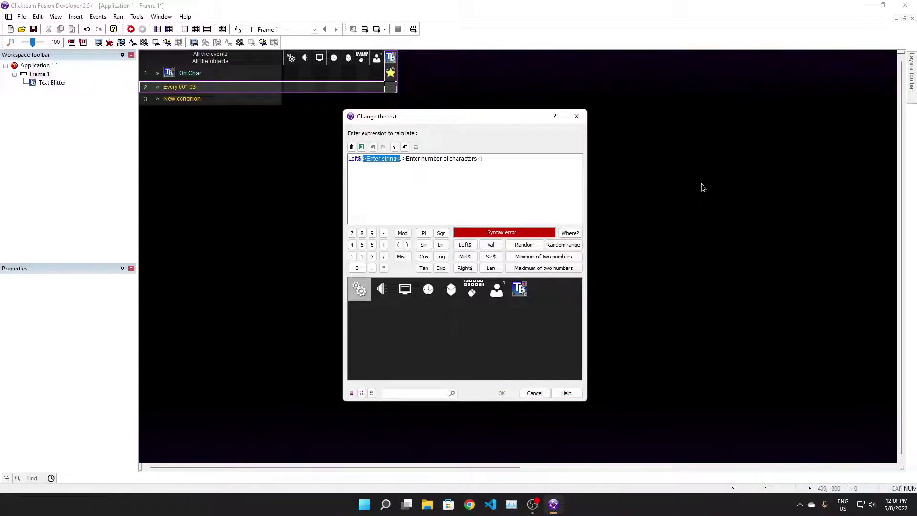
# Make Left$ take its characters from the Text Blitter's dialogue string
pyautogui.press('BackSpace')
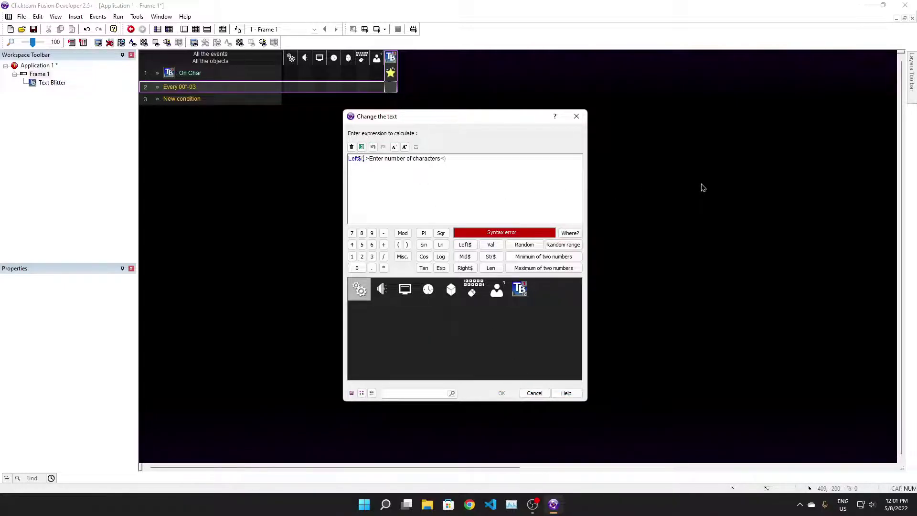
pyautogui.click(521, 290)
pyautogui.moveTo(599, 96)
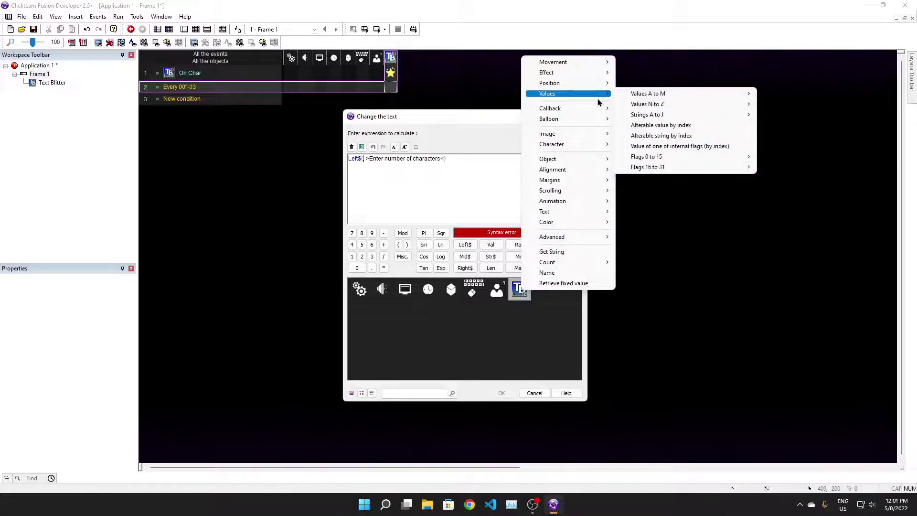
pyautogui.moveTo(650, 115)
pyautogui.click(812, 115)
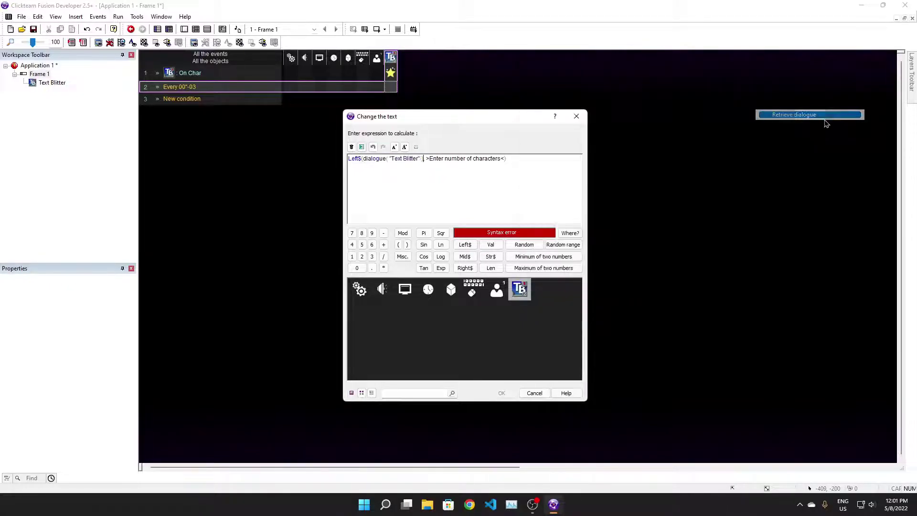
pyautogui.moveTo(505, 159); pyautogui.dragTo(425, 159)
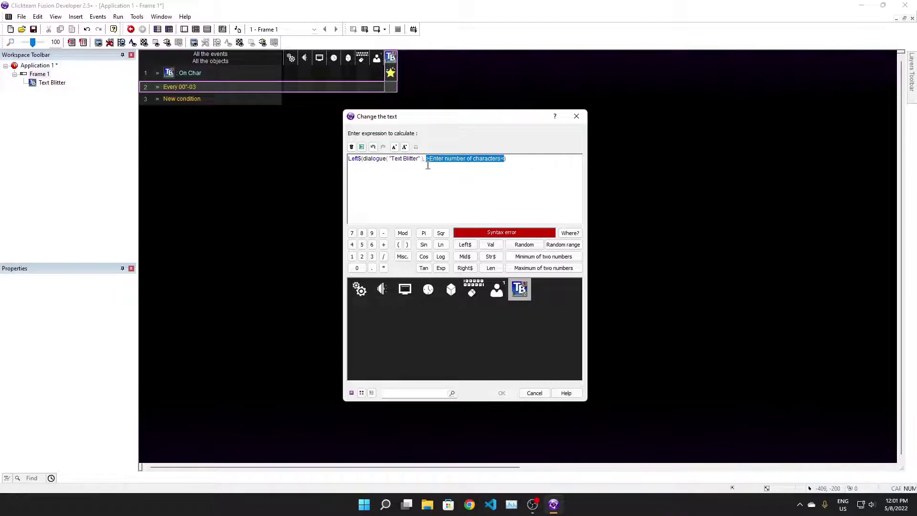
pyautogui.press('Delete')
# Set the character count to len(Text$("Text Blitter")) + 1 and confirm the expression
pyautogui.click(520, 289)
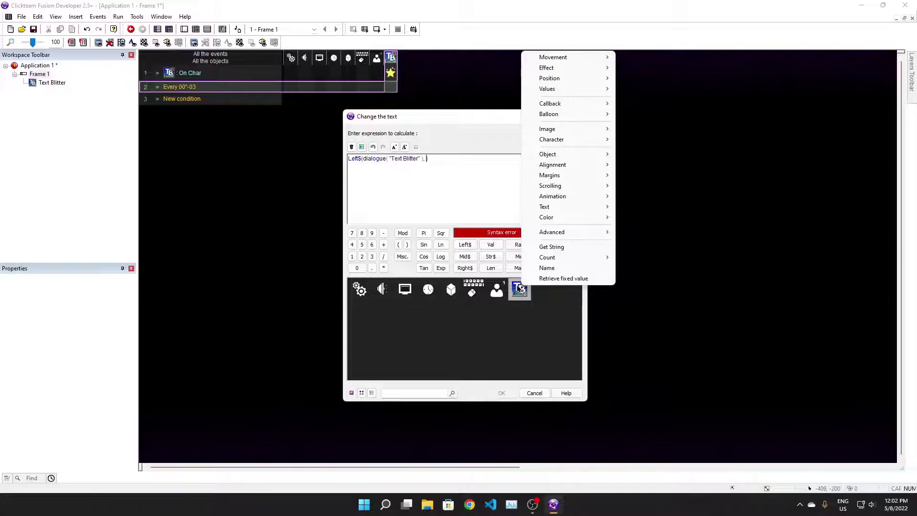
pyautogui.moveTo(589, 139)
pyautogui.click(575, 250)
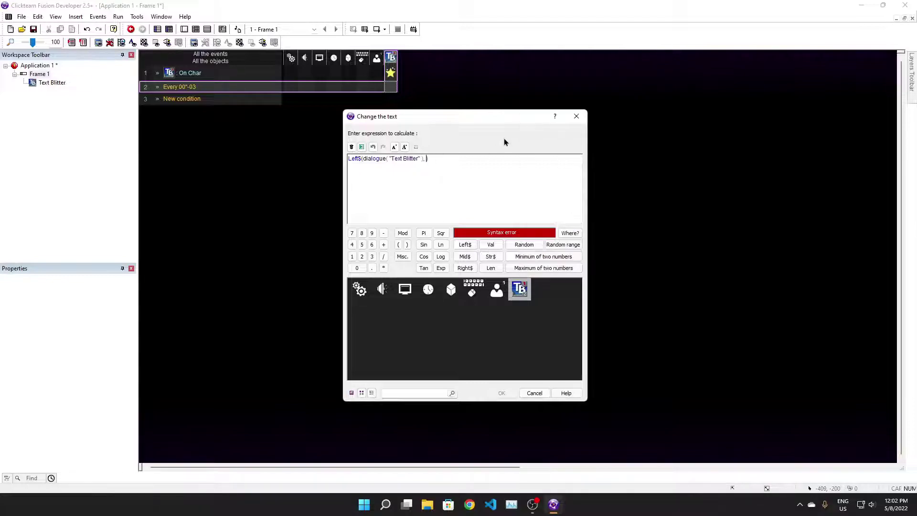
pyautogui.write('len())')
pyautogui.click(520, 289)
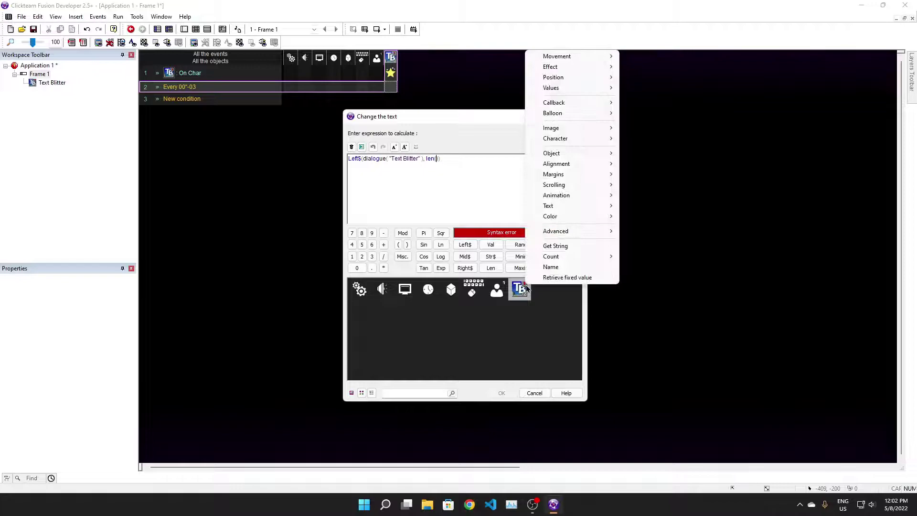
pyautogui.click(597, 248)
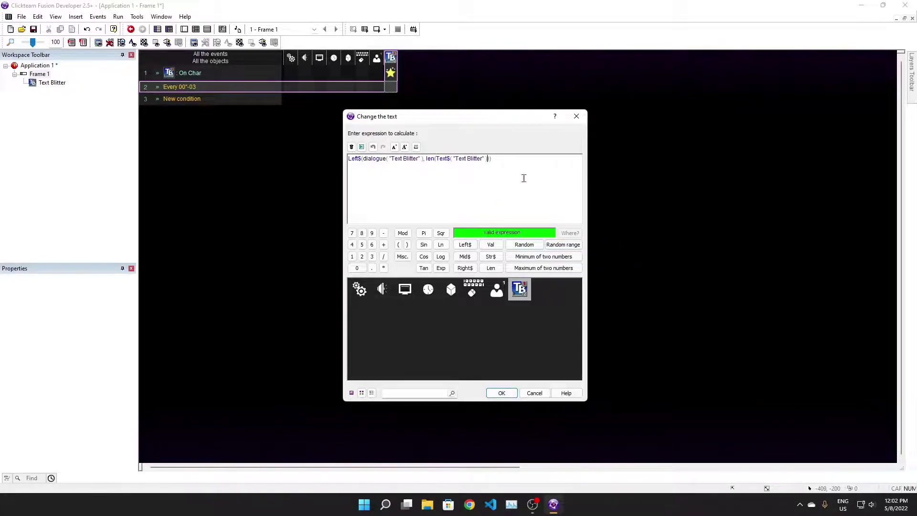
pyautogui.write('+ 1')
pyautogui.press('Return')
pyautogui.click(364, 30)
pyautogui.click(169, 324)
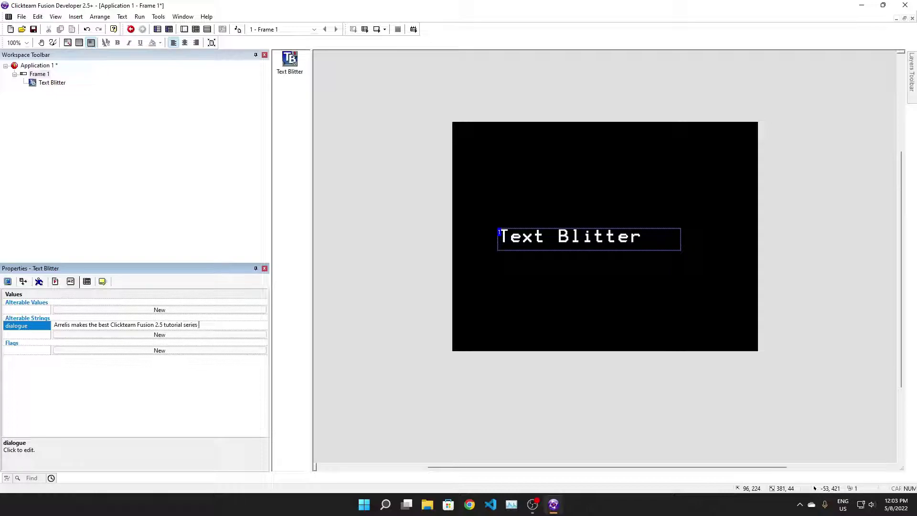
# Store the sentence ending 'tutorial series on the planet' in the dialogue alterable string
pyautogui.click(428, 323)
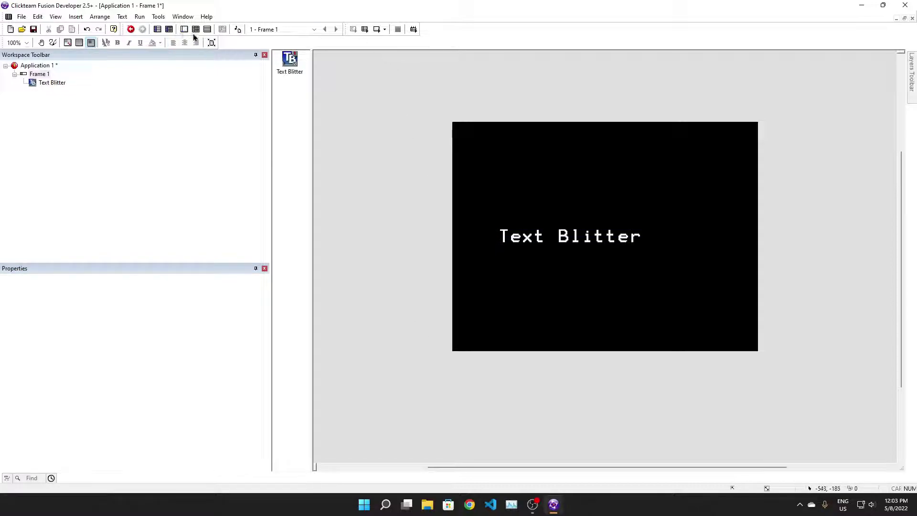
pyautogui.doubleClick(580, 237)
# Close the Text Blitter setup and move the object to the frame's top-left corner
pyautogui.click(462, 226)
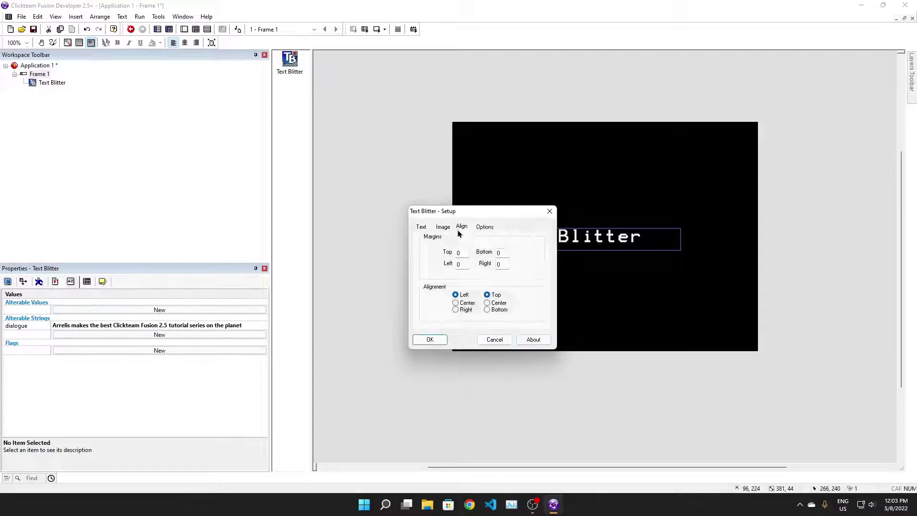
pyautogui.click(485, 227)
pyautogui.click(550, 210)
pyautogui.moveTo(559, 241); pyautogui.dragTo(513, 150)
# Enable Resize to screen size at start in Frame 1's runtime options
pyautogui.click(38, 65)
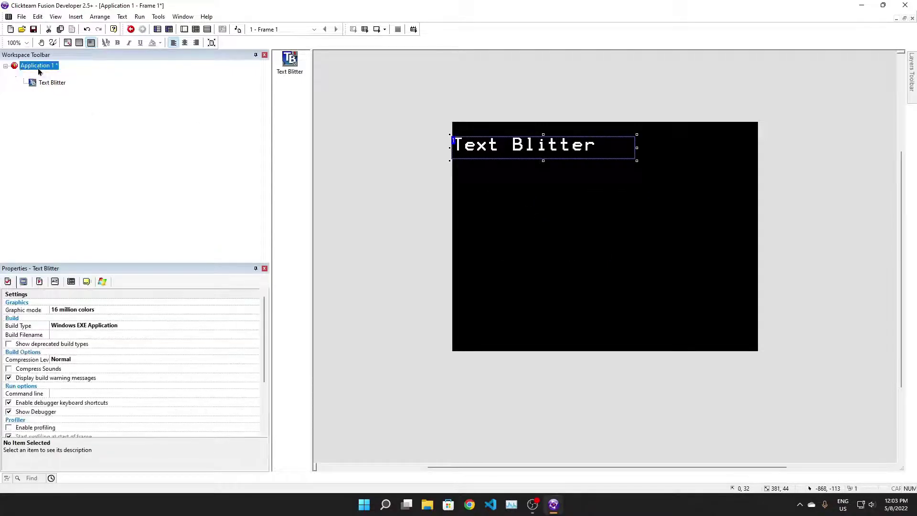
pyautogui.click(23, 281)
pyautogui.click(39, 282)
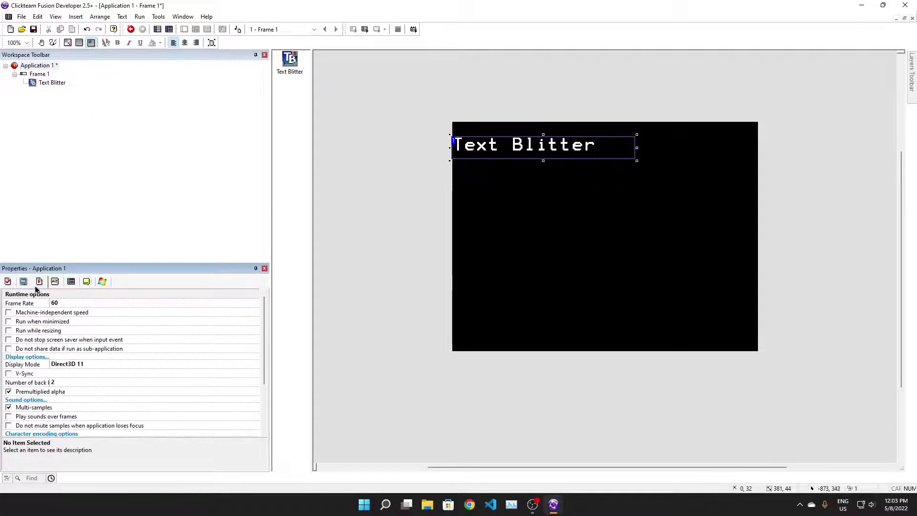
pyautogui.click(23, 281)
pyautogui.click(38, 74)
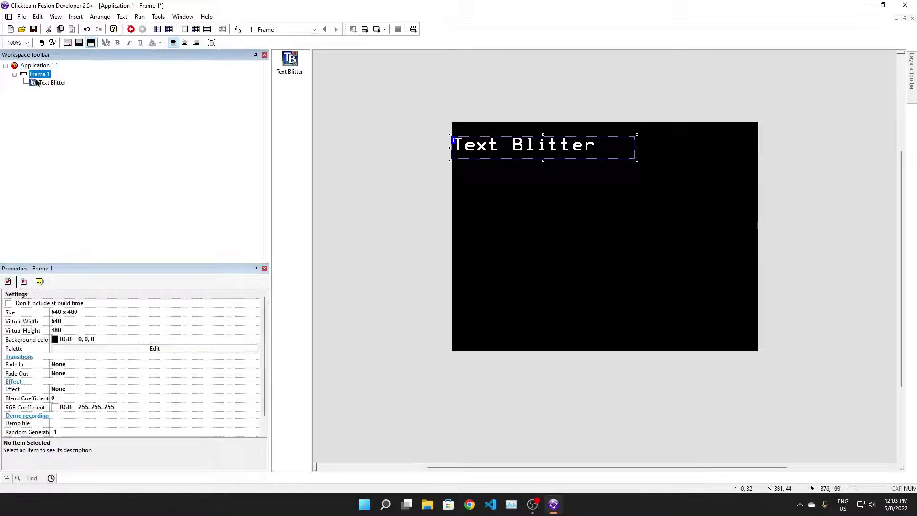
pyautogui.click(23, 281)
pyautogui.click(39, 281)
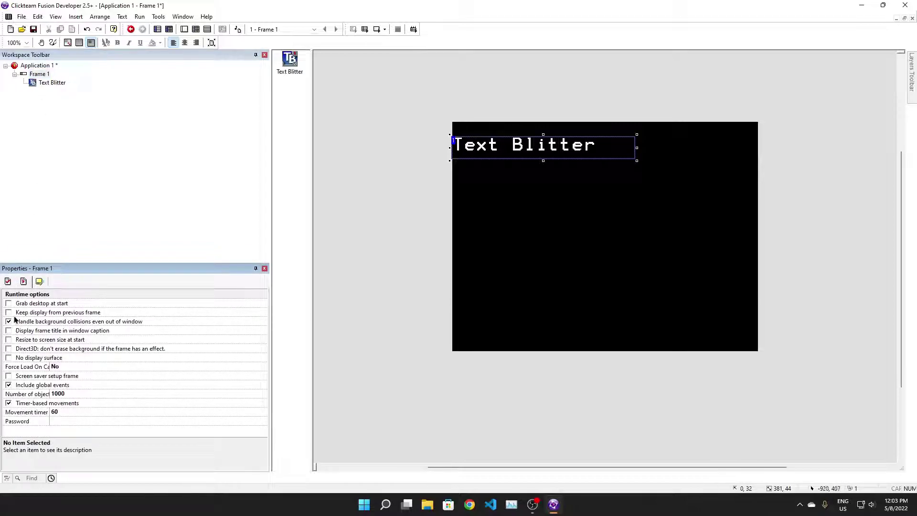
pyautogui.click(8, 339)
# Test-run the application in a maximized window, then stop it
pyautogui.click(366, 30)
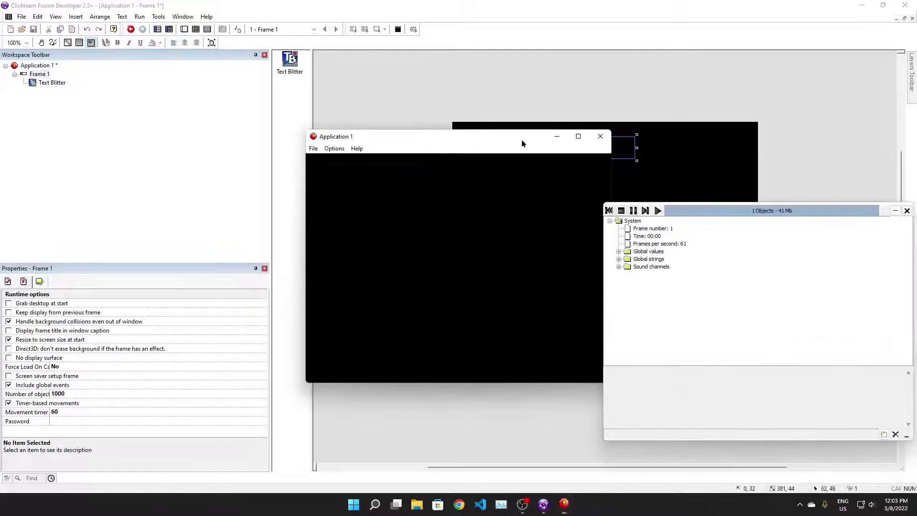
pyautogui.click(582, 135)
pyautogui.hotkey('alt', 'F4')
# Move the Text Blitter down to mid-frame and rerun the app maximized
pyautogui.click(581, 161)
pyautogui.moveTo(581, 161); pyautogui.dragTo(612, 268)
pyautogui.click(365, 29)
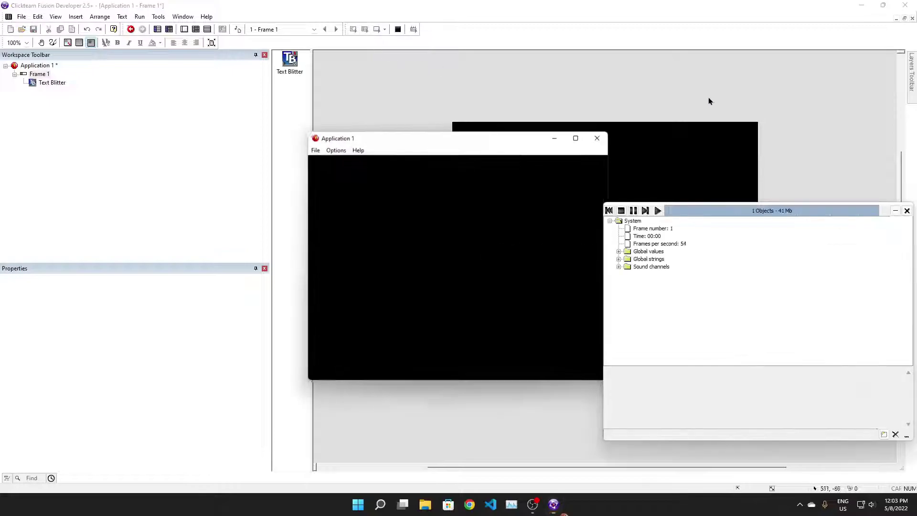
pyautogui.click(581, 136)
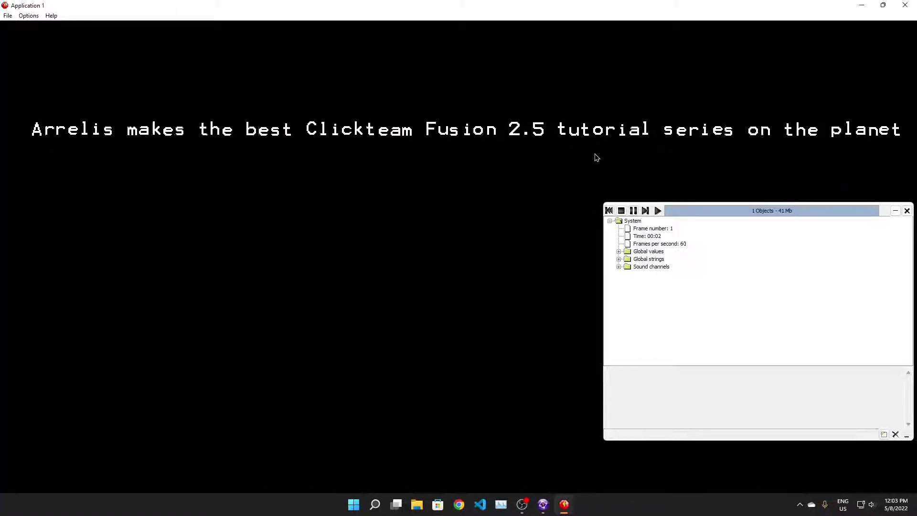